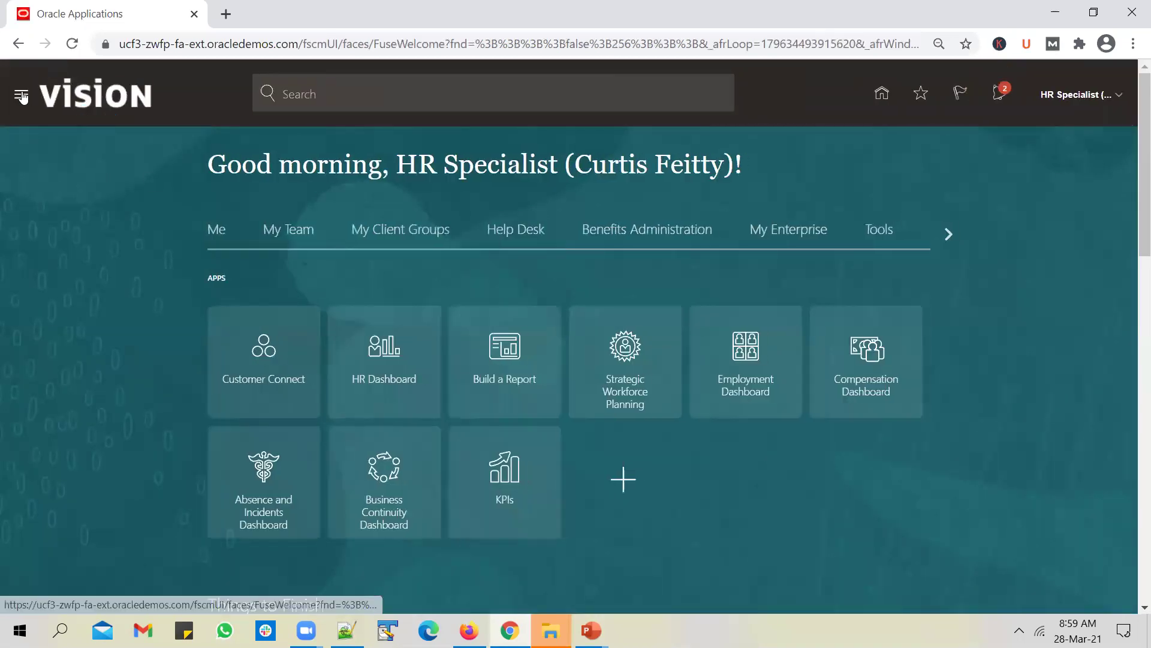
- Go to Tools > Transaction Console and list the Approval Rules for all processes
{"action": "left_click", "coordinate": [22, 95]}
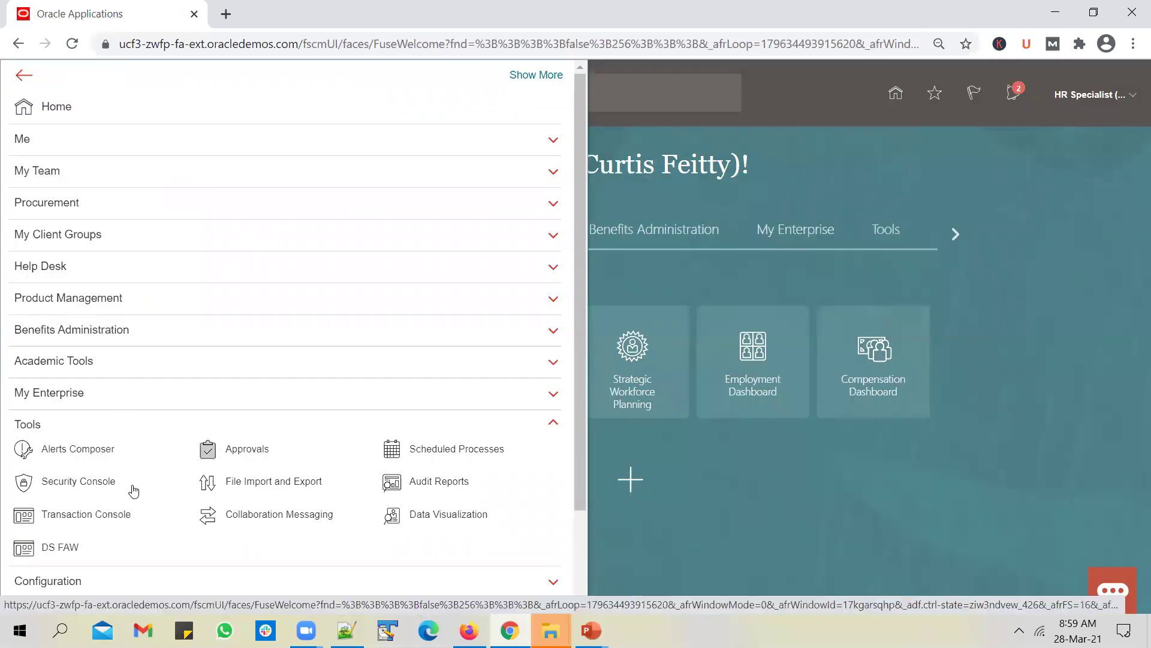
{"action": "left_click", "coordinate": [110, 517]}
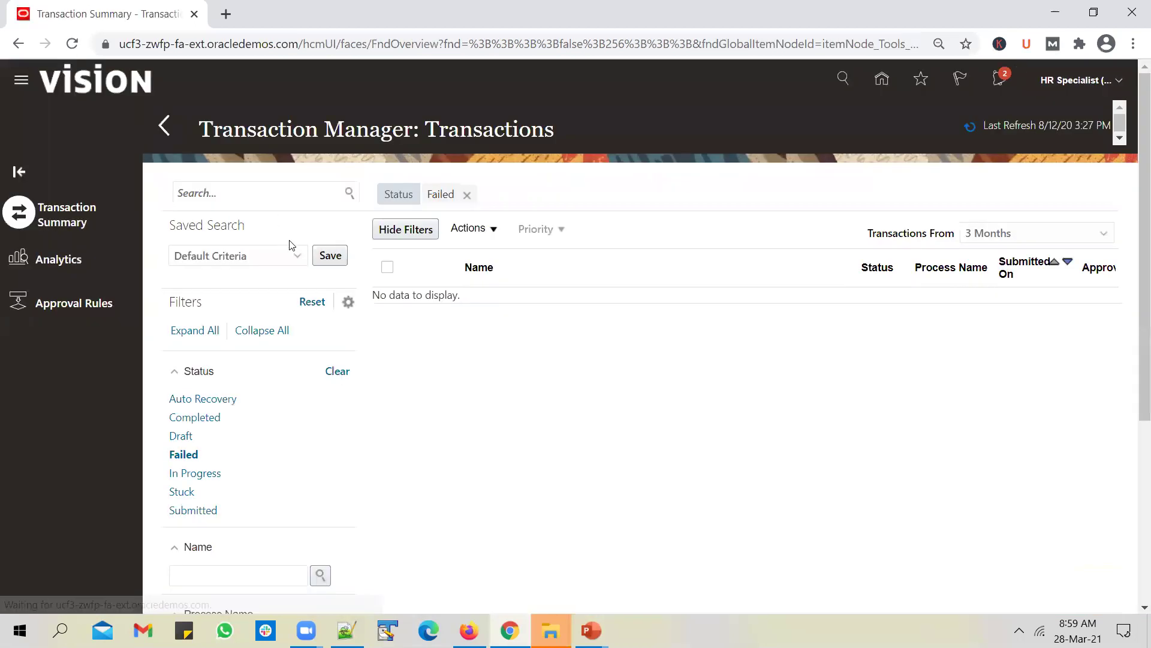
{"action": "left_click", "coordinate": [85, 302]}
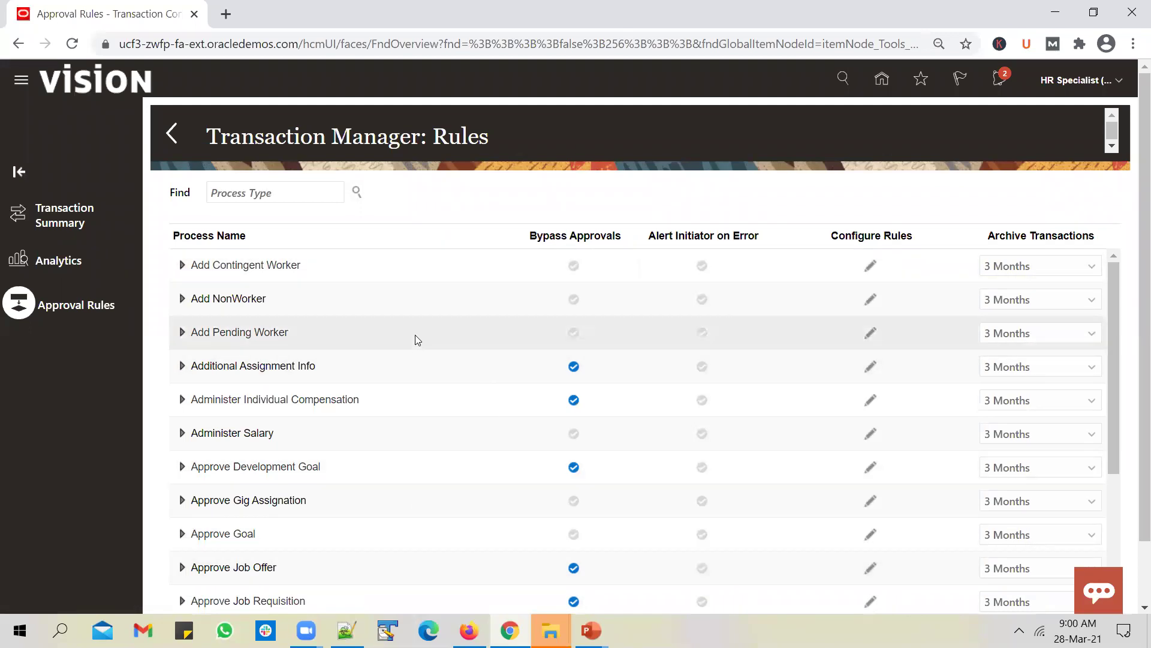
- Filter the rules to the Create Job process and clear its Bypass Approvals checkbox
{"action": "left_click", "coordinate": [326, 189]}
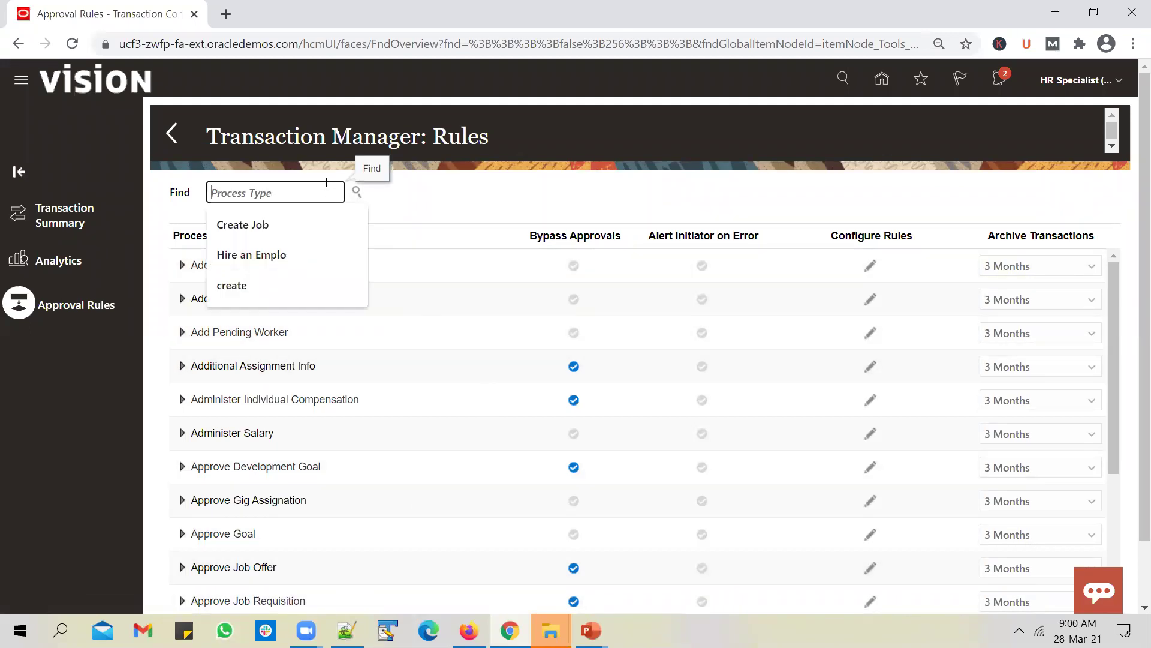
{"action": "left_click", "coordinate": [338, 226]}
{"action": "left_click", "coordinate": [357, 192]}
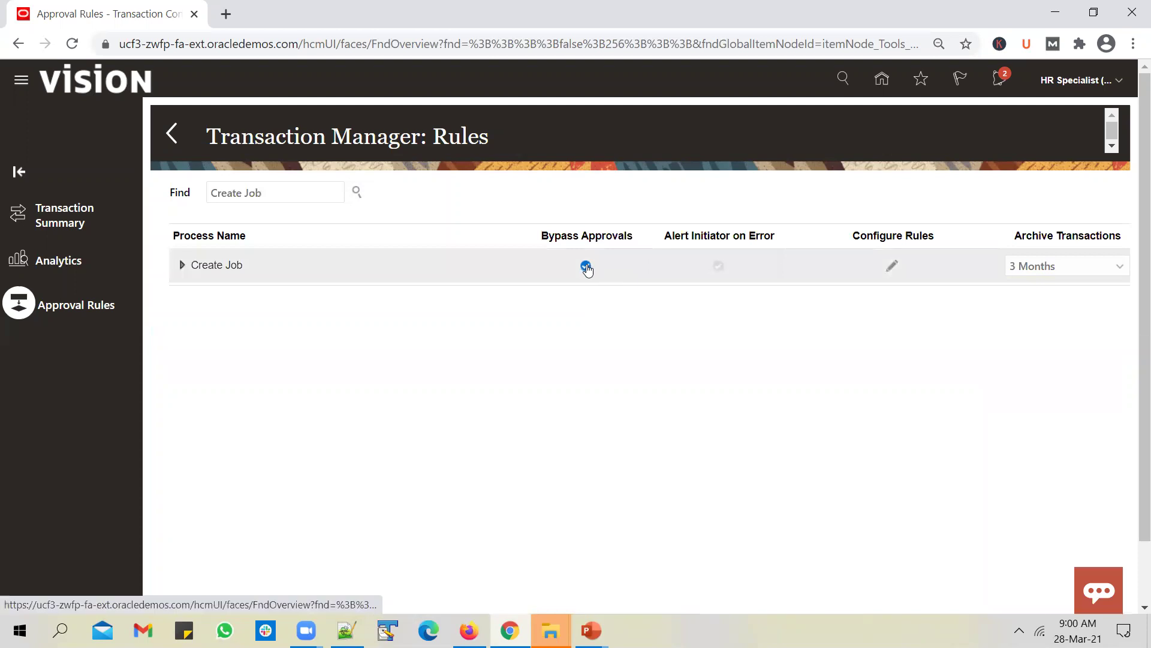
{"action": "left_click", "coordinate": [586, 267]}
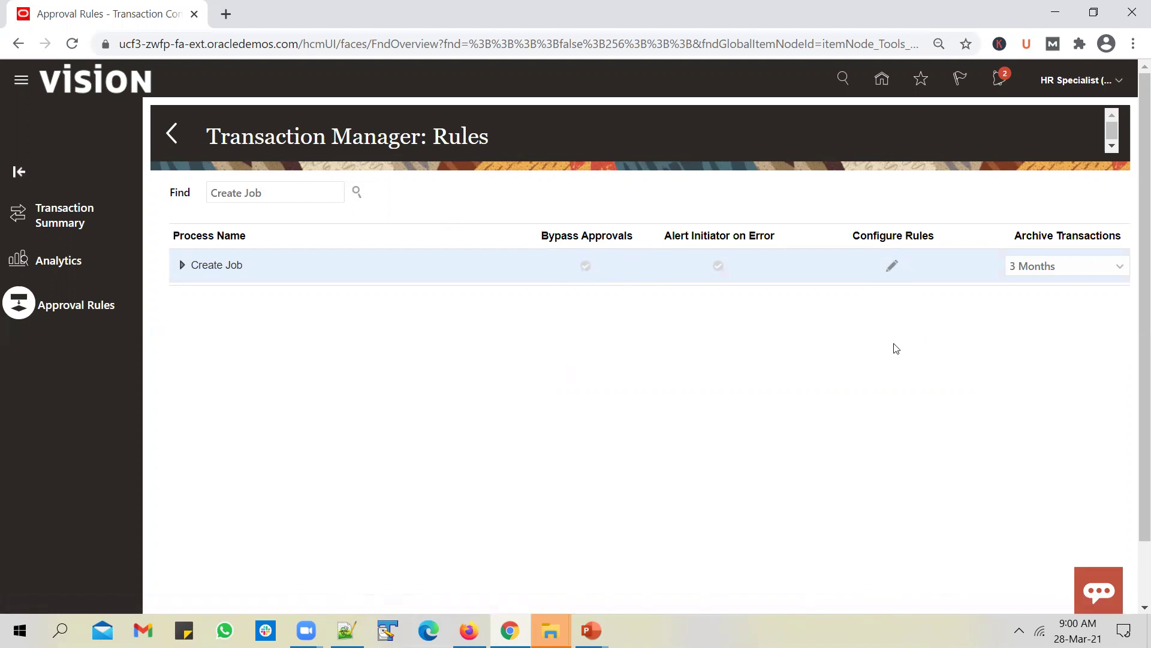
- Open the Create Job rule set and select the DeptSalesWestUS rule in the diagram
{"action": "left_click", "coordinate": [892, 265]}
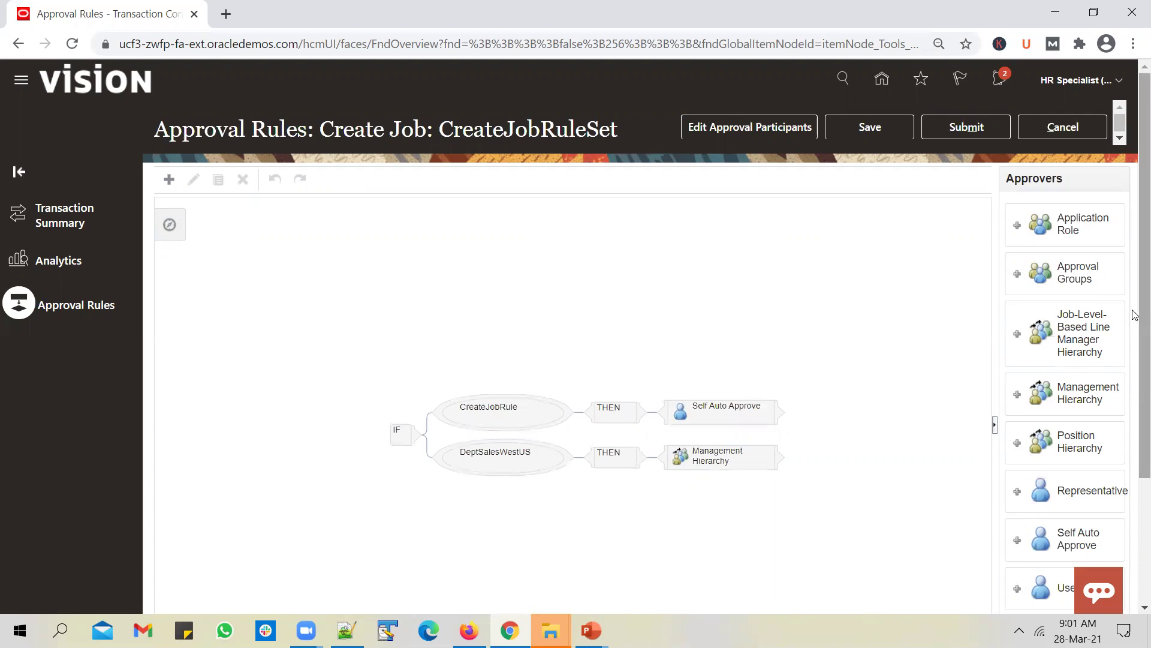
{"action": "scroll", "coordinate": [1135, 315], "scroll_direction": "down", "scroll_amount": 1}
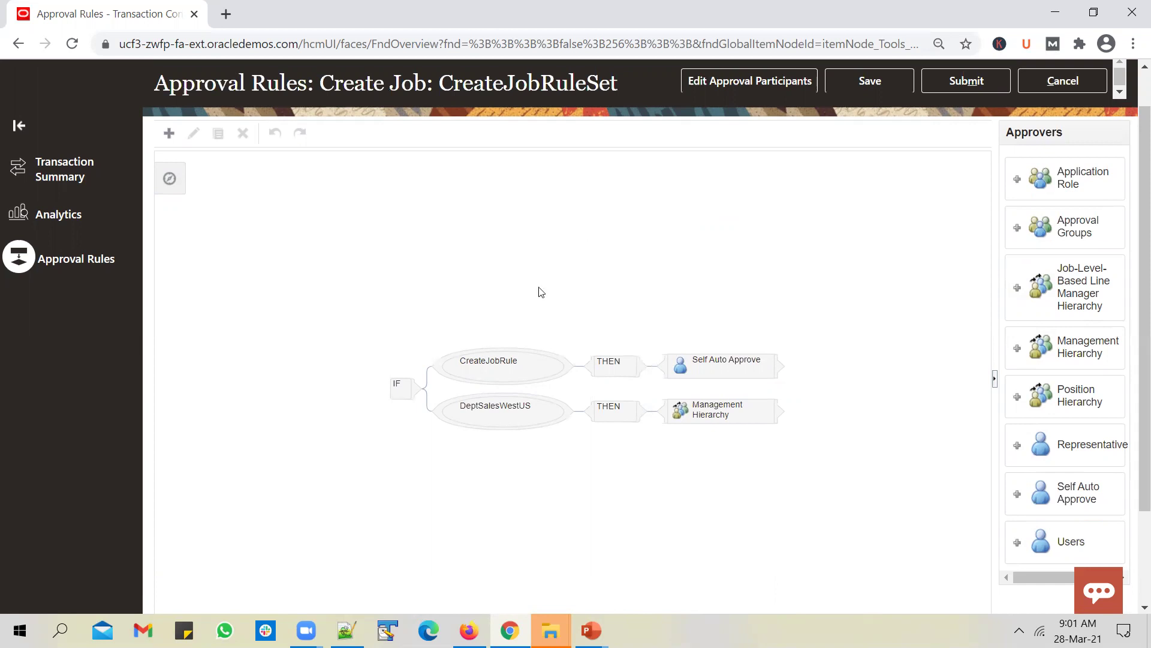
{"action": "left_click", "coordinate": [510, 424]}
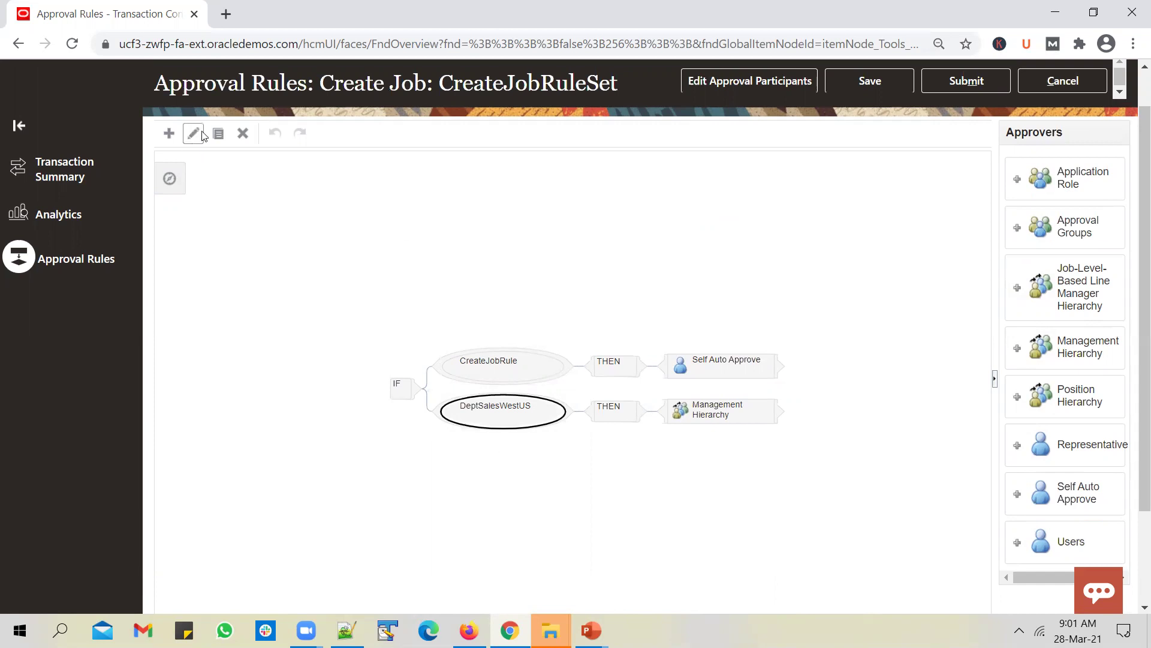
- Delete the DeptSalesWestUS rule and confirm the warning
{"action": "left_click", "coordinate": [246, 138]}
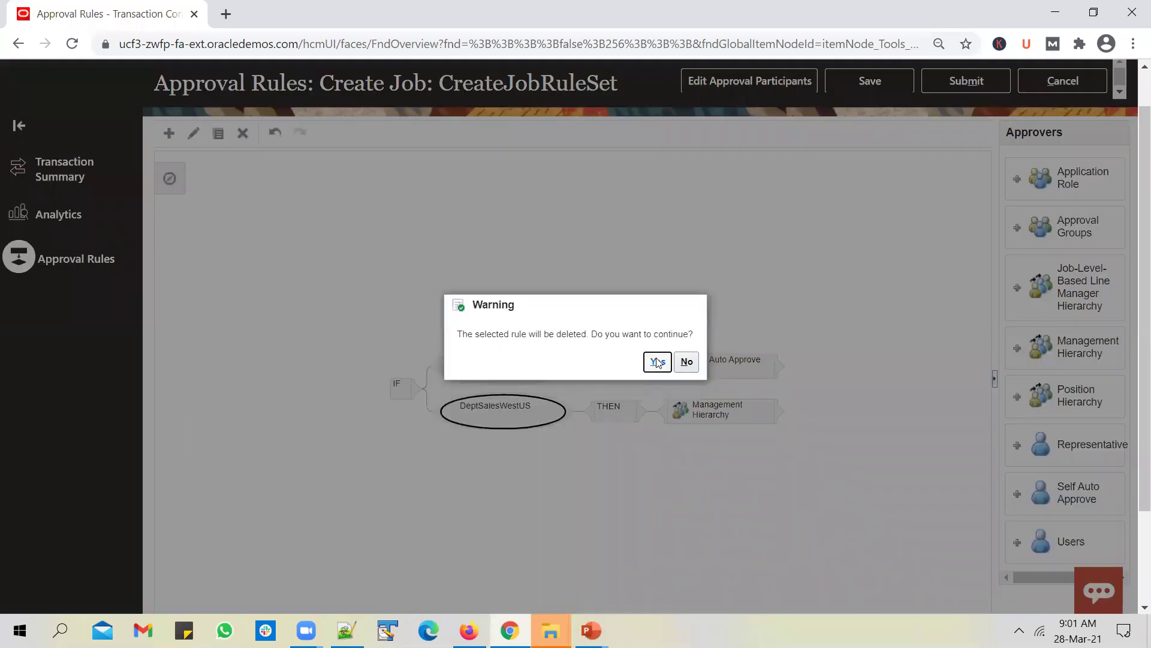
{"action": "left_click", "coordinate": [656, 361]}
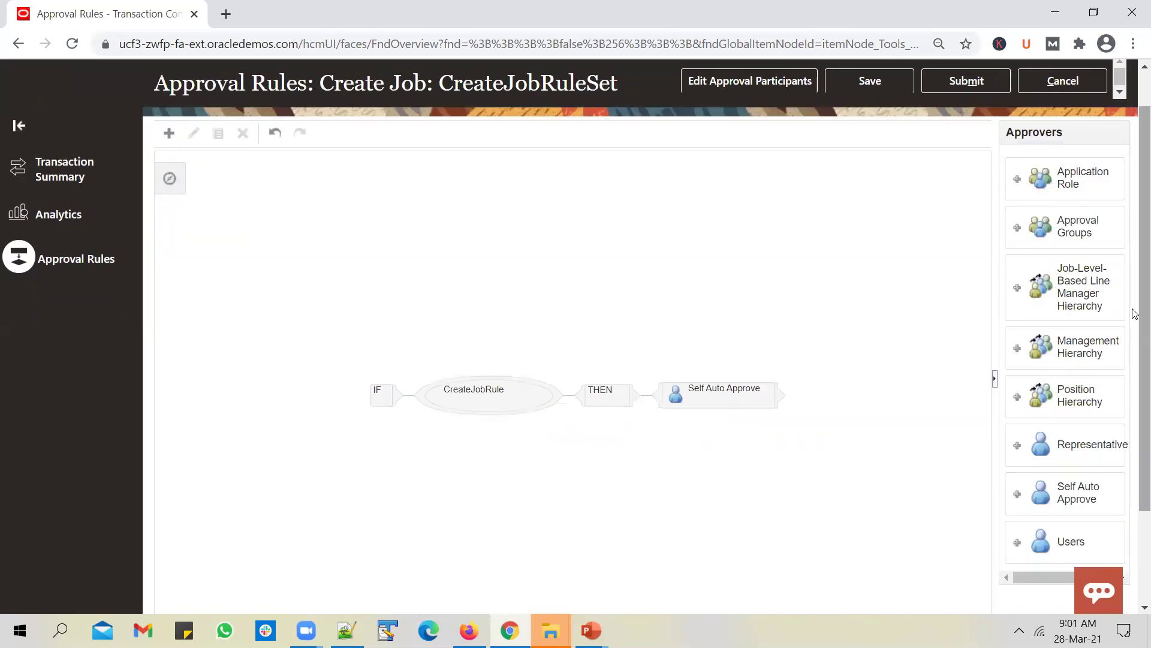
{"action": "scroll", "coordinate": [1135, 368], "scroll_direction": "down", "scroll_amount": 2}
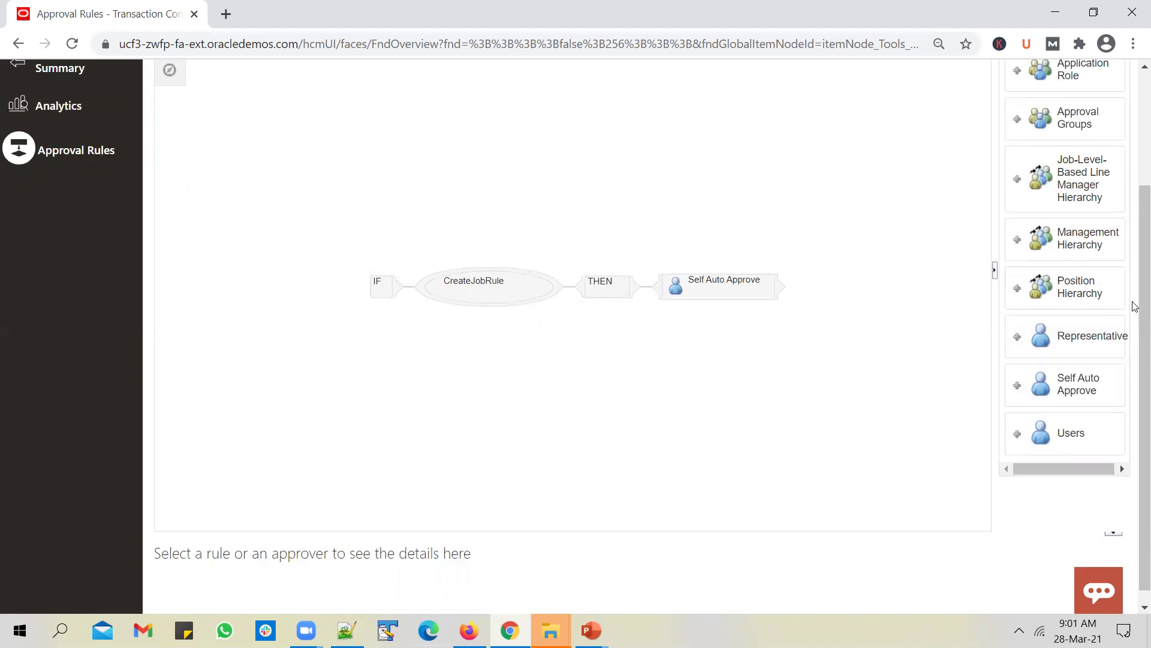
{"action": "scroll", "coordinate": [1135, 306], "scroll_direction": "up", "scroll_amount": 2}
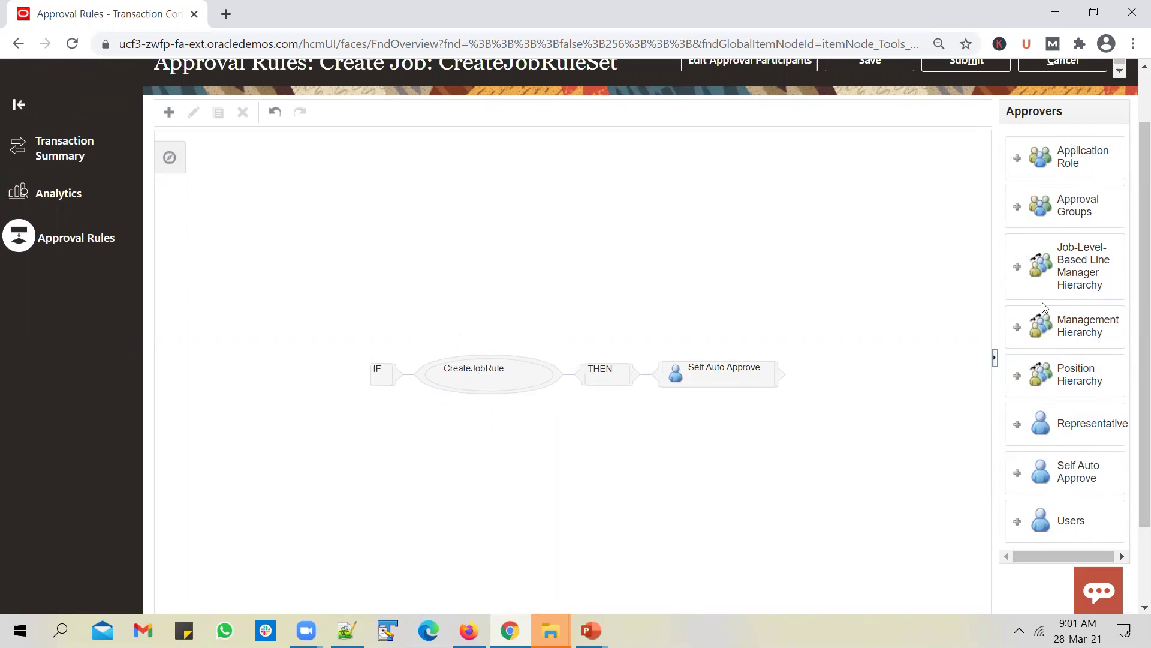
- Select CreateJobRule and zoom the browser page to 80%
{"action": "left_click", "coordinate": [488, 384]}
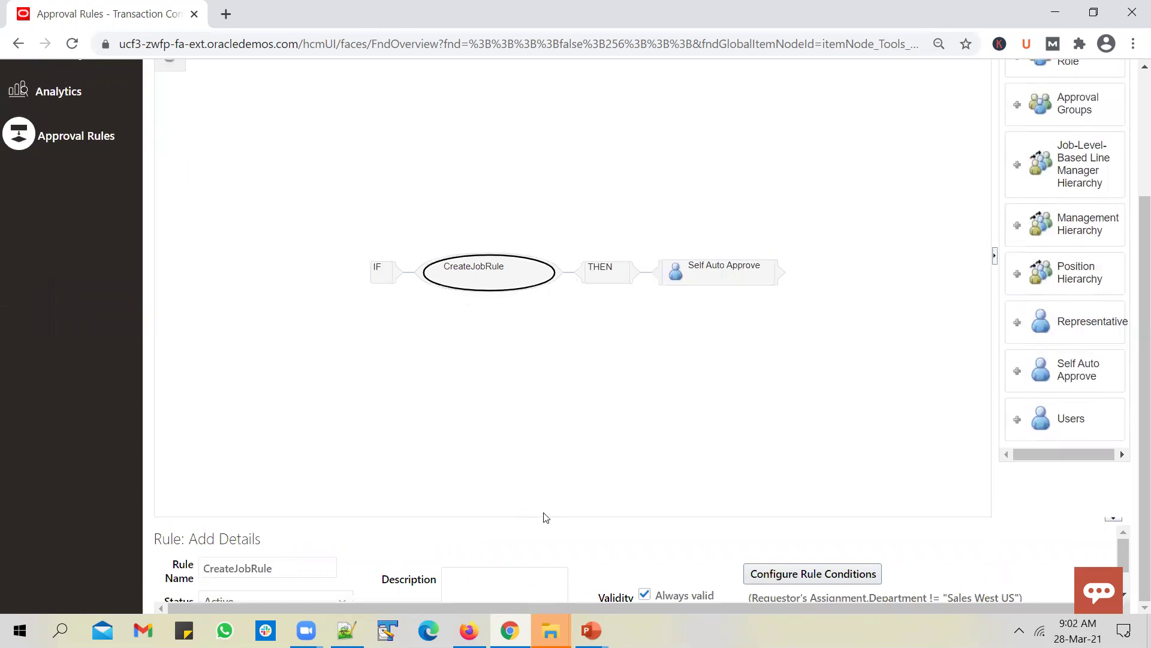
{"action": "left_click_drag", "start_coordinate": [546, 517], "coordinate": [563, 449]}
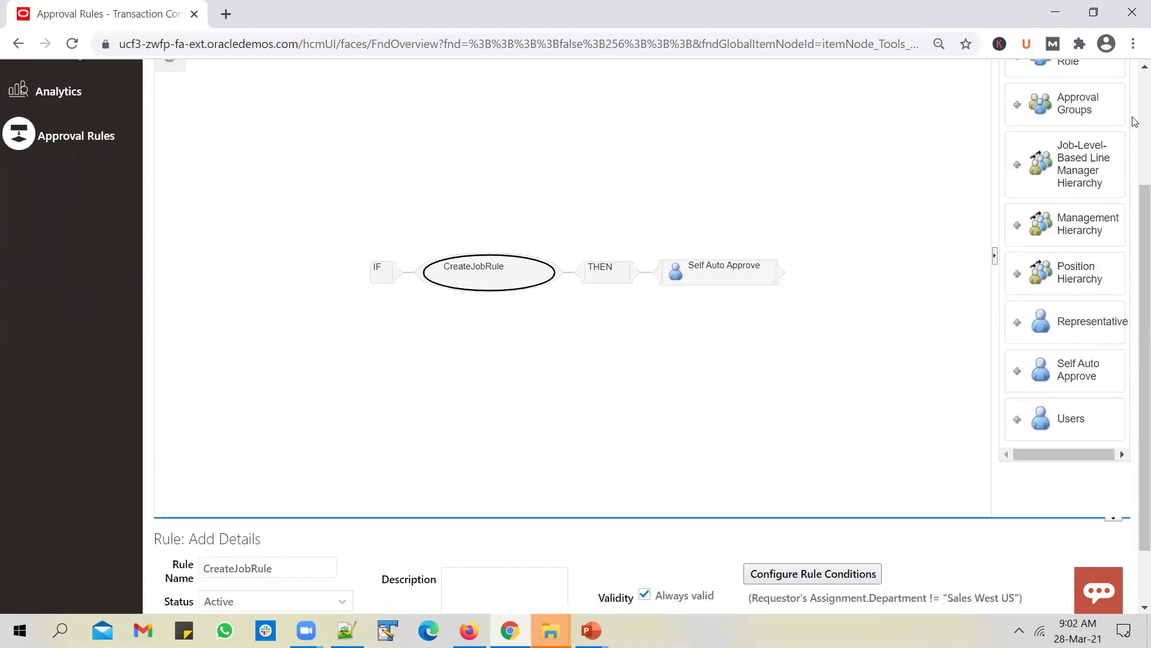
{"action": "left_click", "coordinate": [1133, 44]}
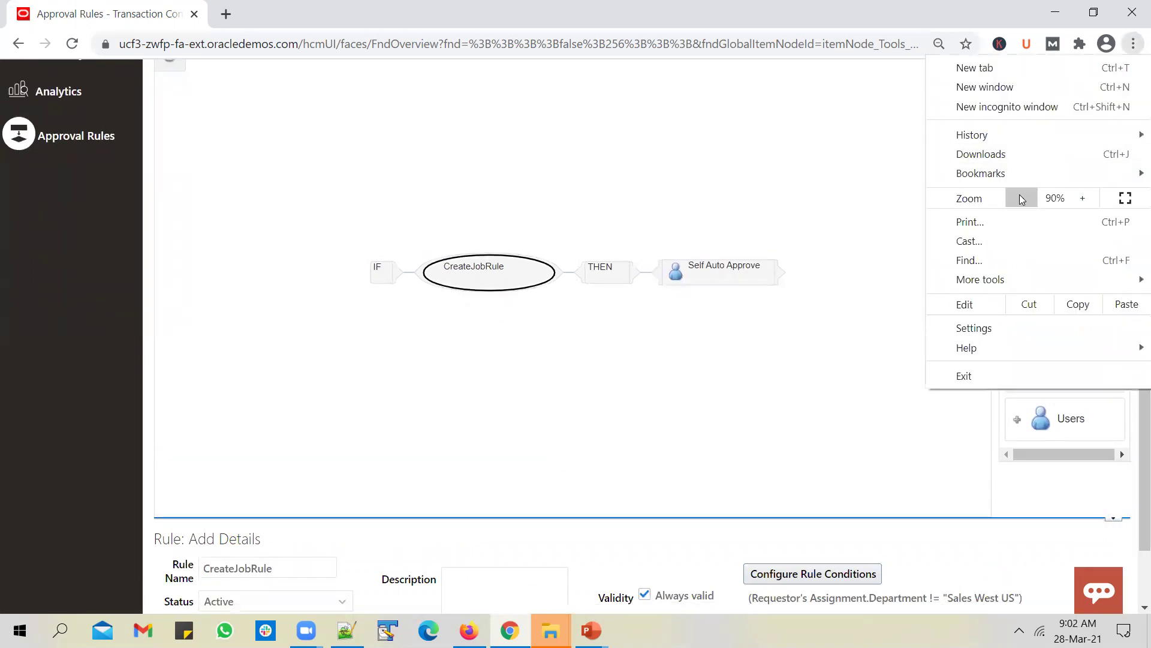
{"action": "left_click", "coordinate": [1020, 197]}
{"action": "left_click", "coordinate": [596, 369]}
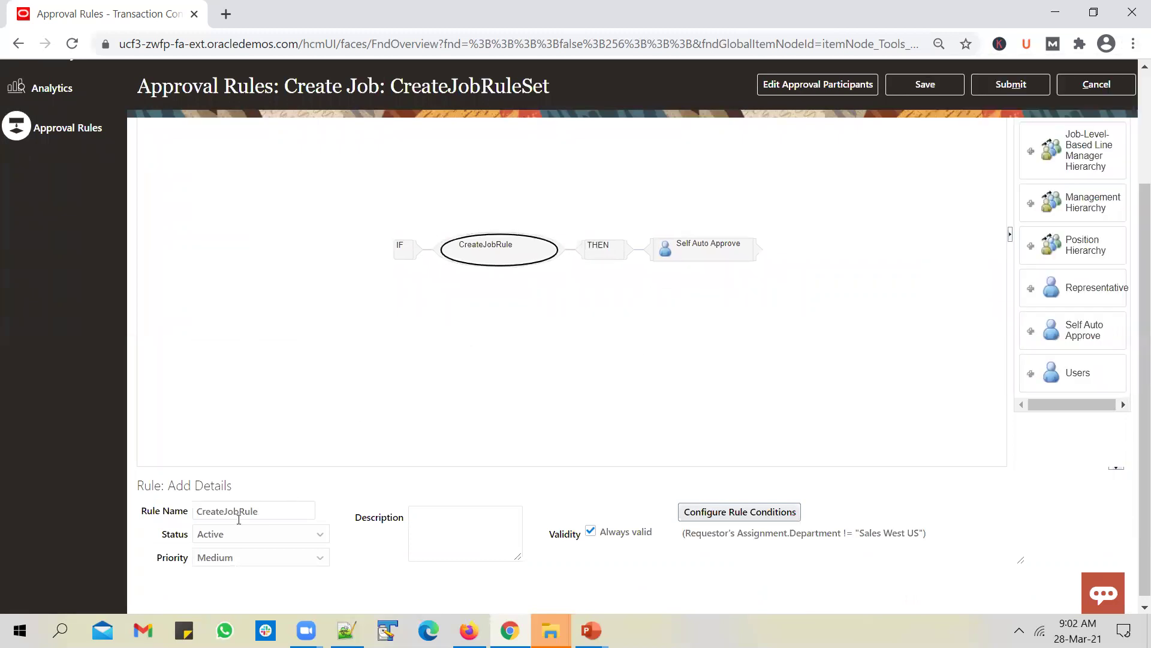
- Rename the rule to DefaultJobRule and bring up its rule conditions
{"action": "left_click", "coordinate": [207, 511]}
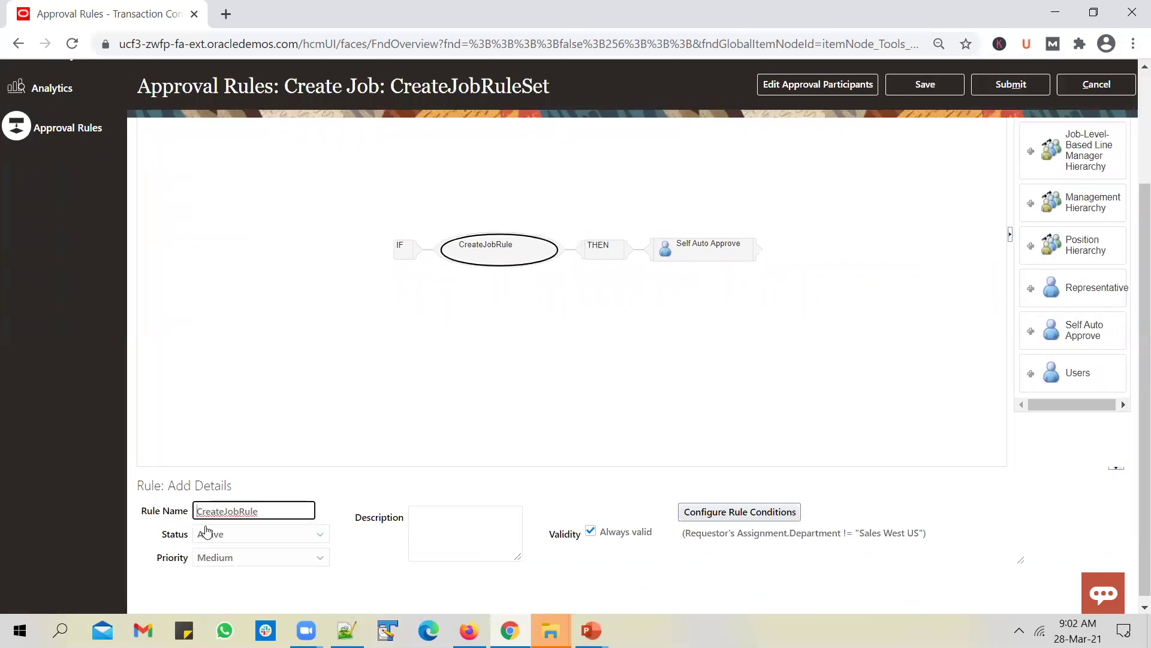
{"action": "key", "text": "shift+Home"}
{"action": "type", "text": "Default"}
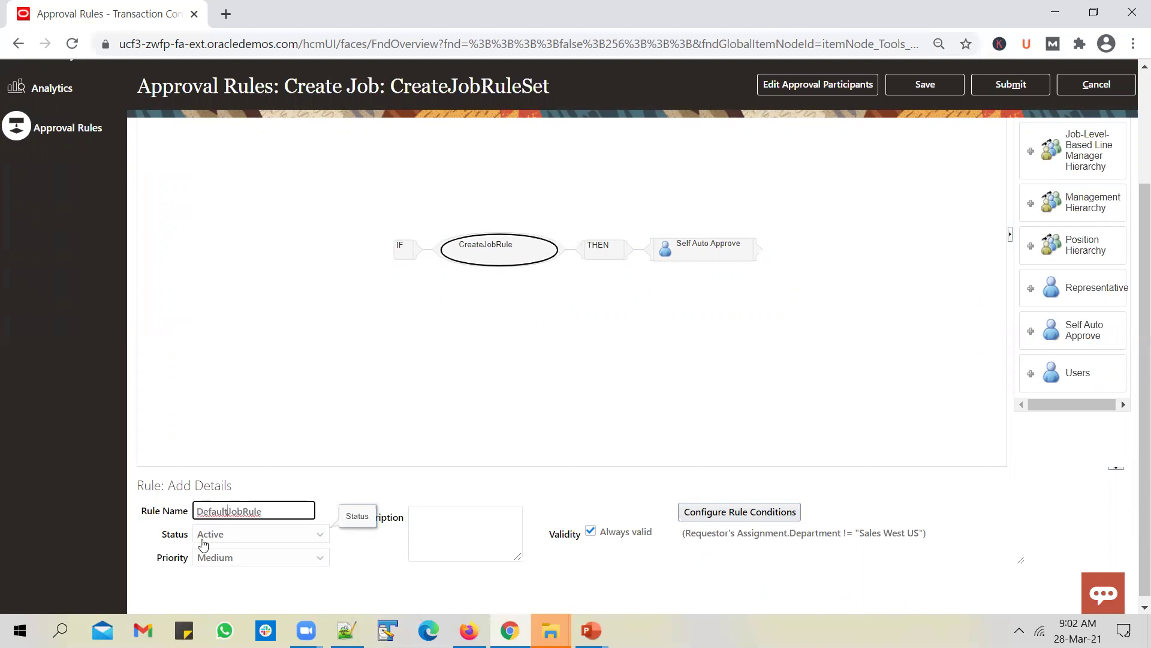
{"action": "left_click", "coordinate": [459, 515]}
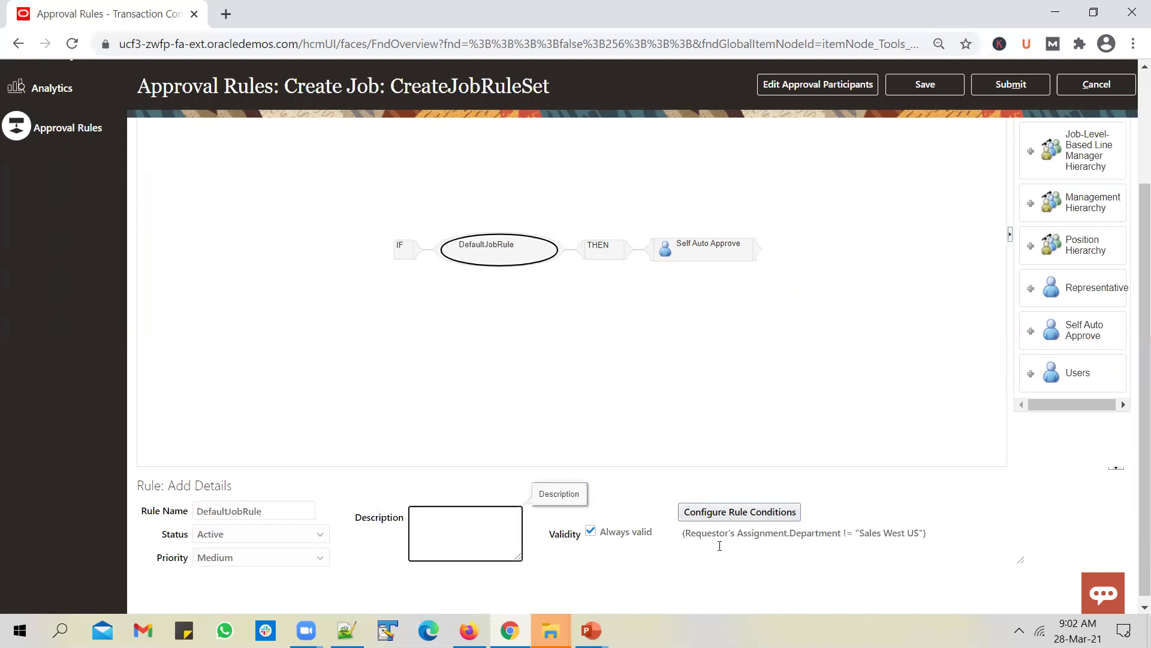
{"action": "left_click", "coordinate": [742, 513]}
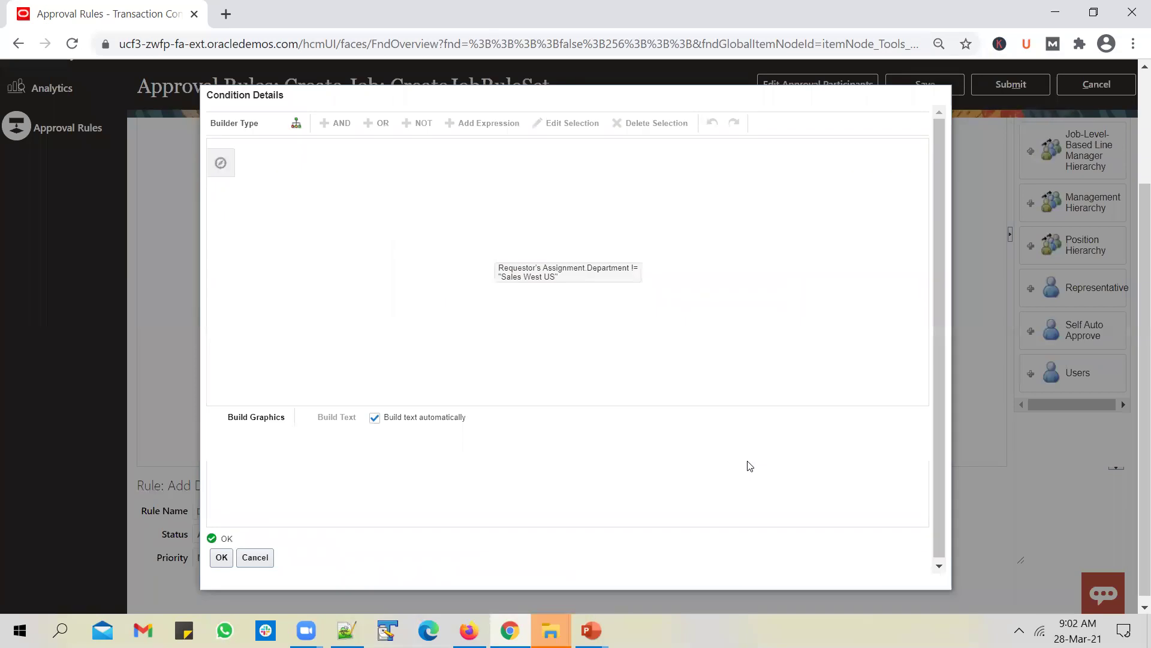
- Replace the condition's left side with the number 1
{"action": "left_click", "coordinate": [550, 281]}
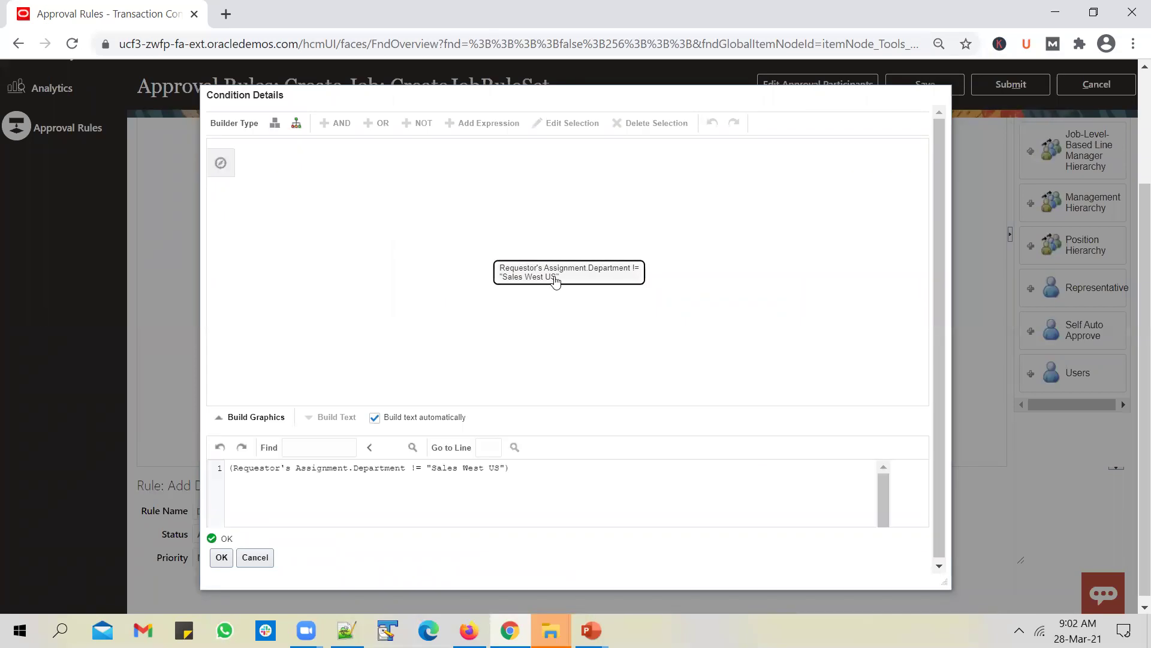
{"action": "left_click_drag", "start_coordinate": [549, 286], "coordinate": [532, 185]}
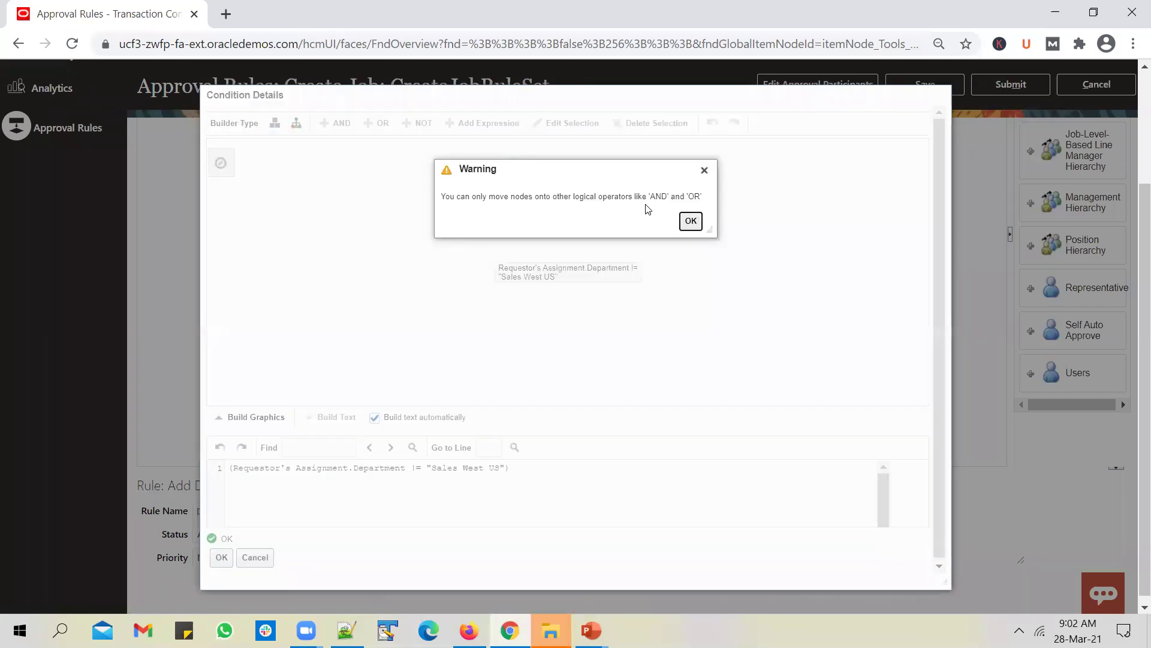
{"action": "left_click", "coordinate": [691, 221]}
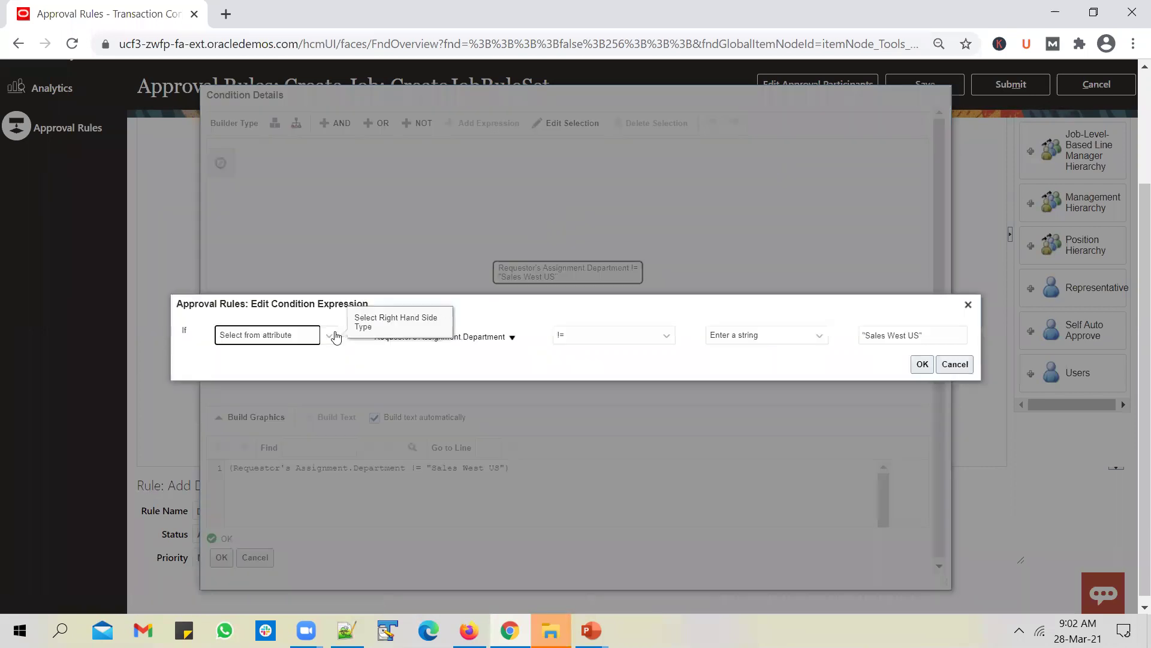
{"action": "left_click", "coordinate": [329, 335]}
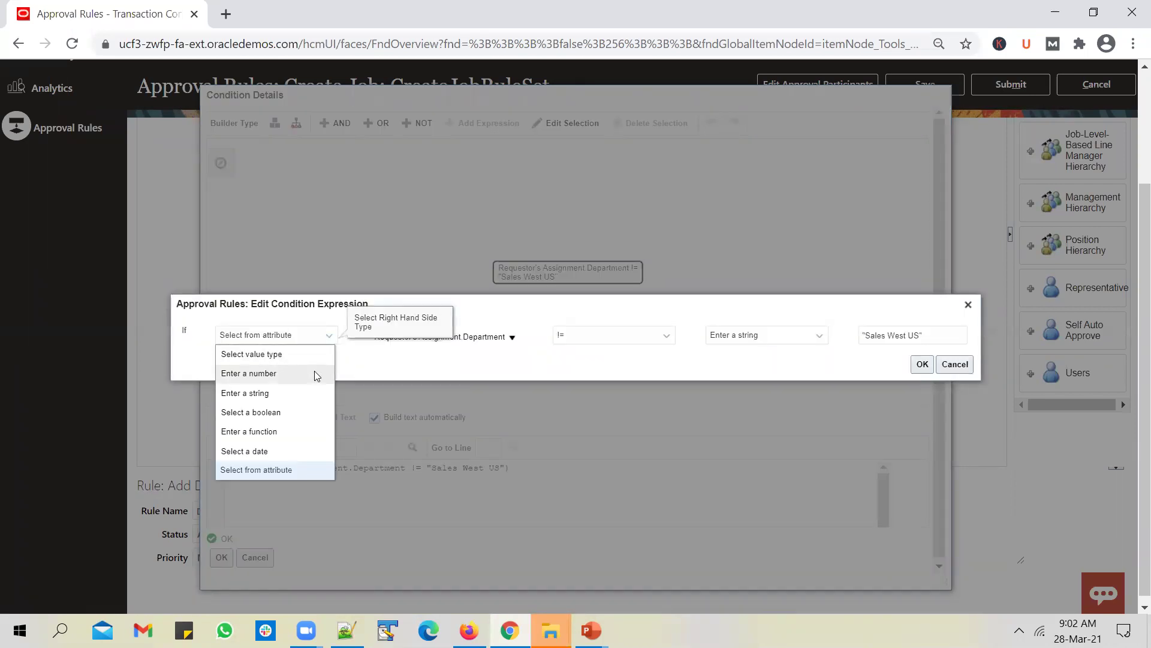
{"action": "left_click", "coordinate": [314, 370]}
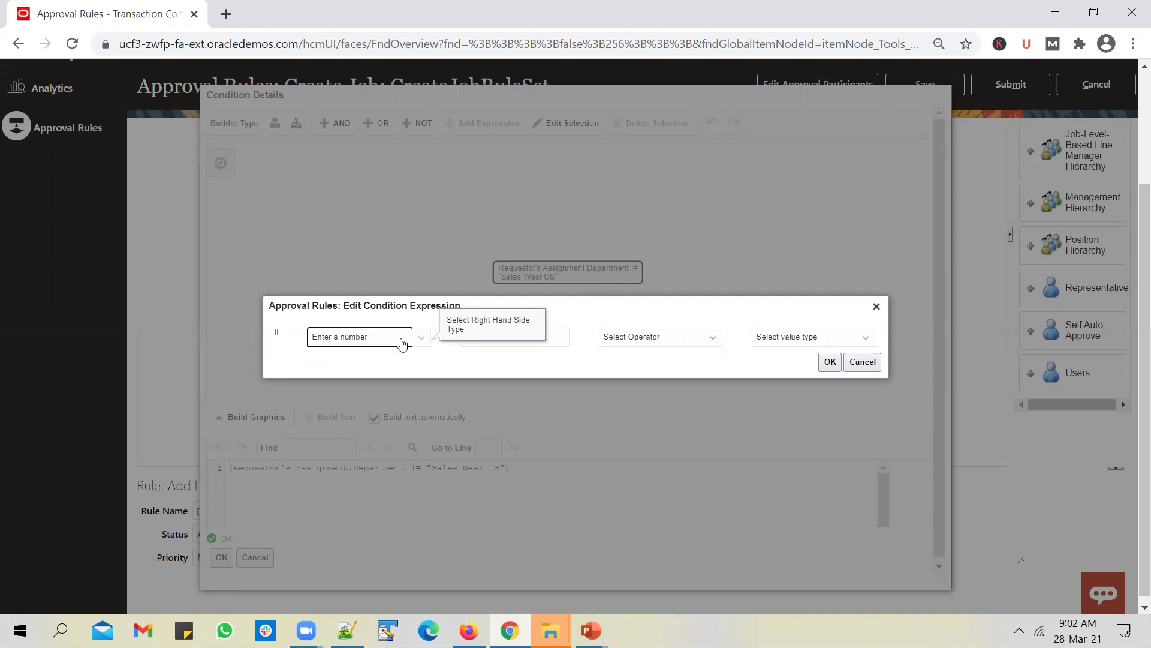
{"action": "left_click", "coordinate": [562, 335]}
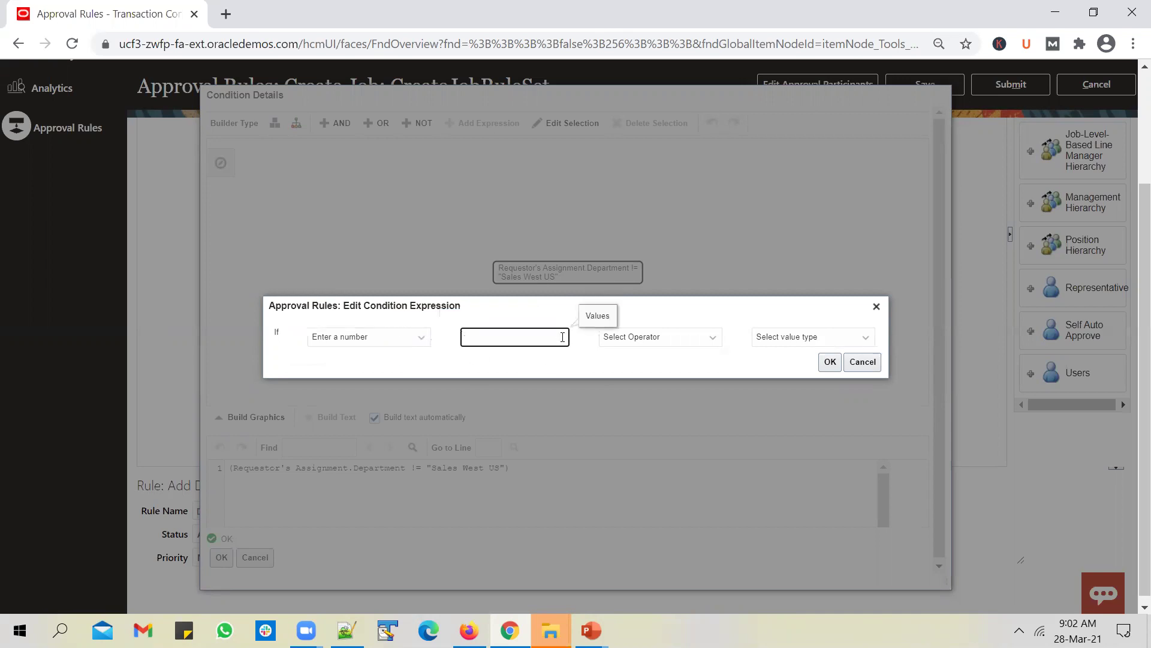
{"action": "type", "text": "1"}
{"action": "key", "text": "Tab"}
- Complete the expression as == number 1 and accept the condition details
{"action": "left_click", "coordinate": [723, 343]}
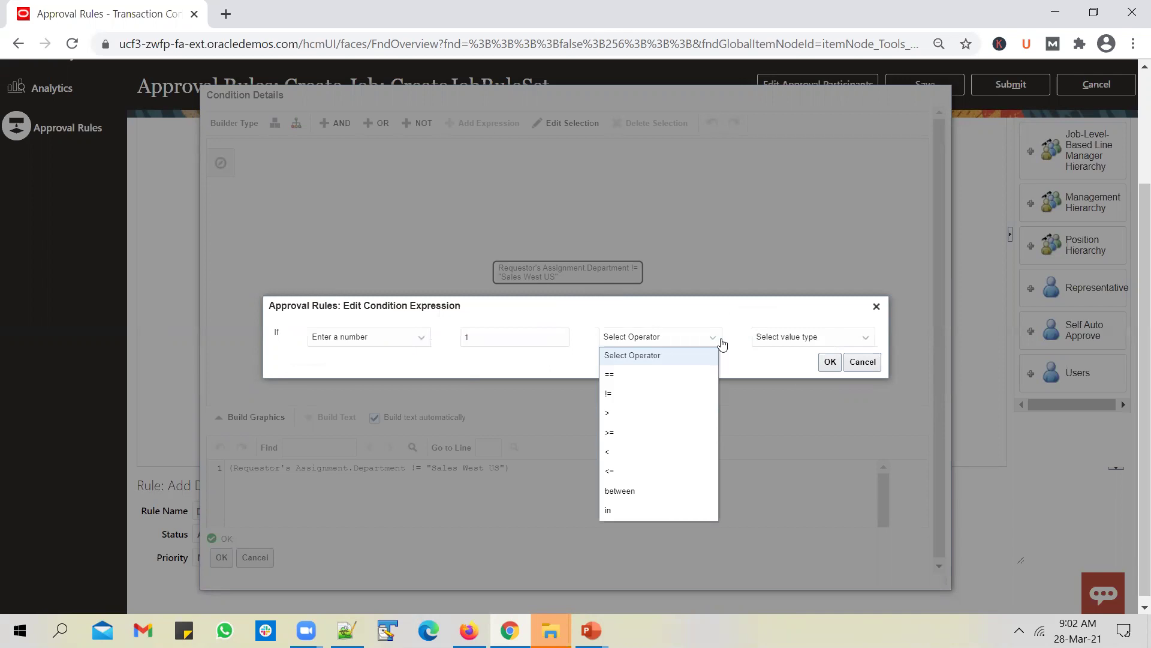
{"action": "left_click", "coordinate": [694, 373]}
{"action": "left_click", "coordinate": [794, 336]}
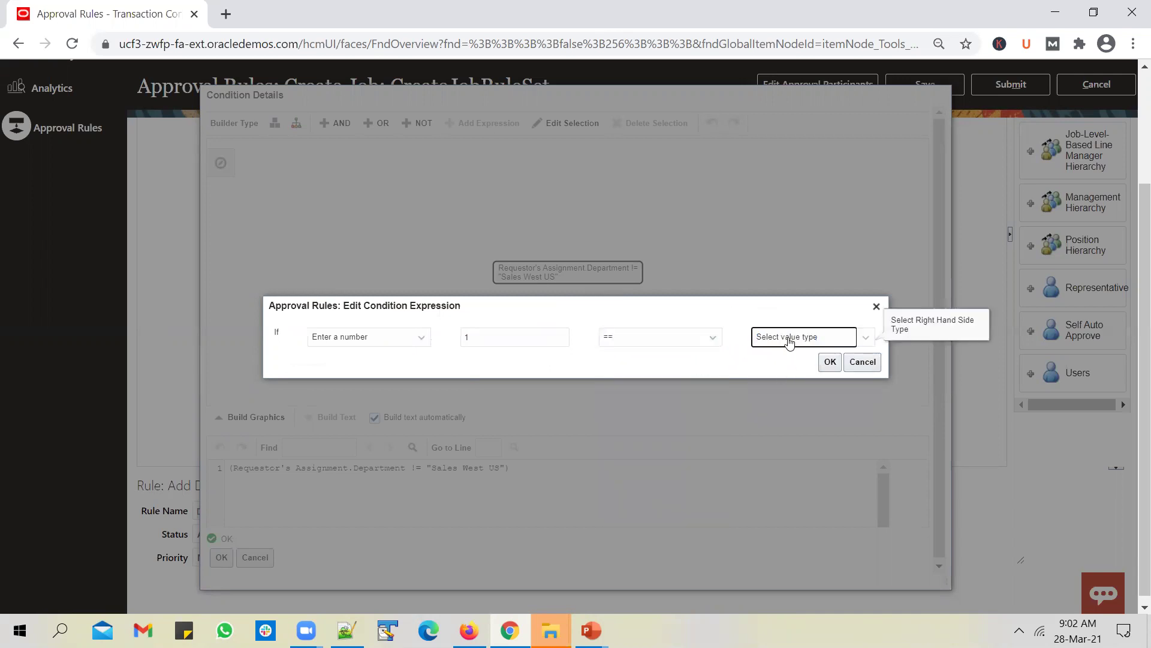
{"action": "left_click", "coordinate": [789, 338]}
{"action": "left_click", "coordinate": [800, 374]}
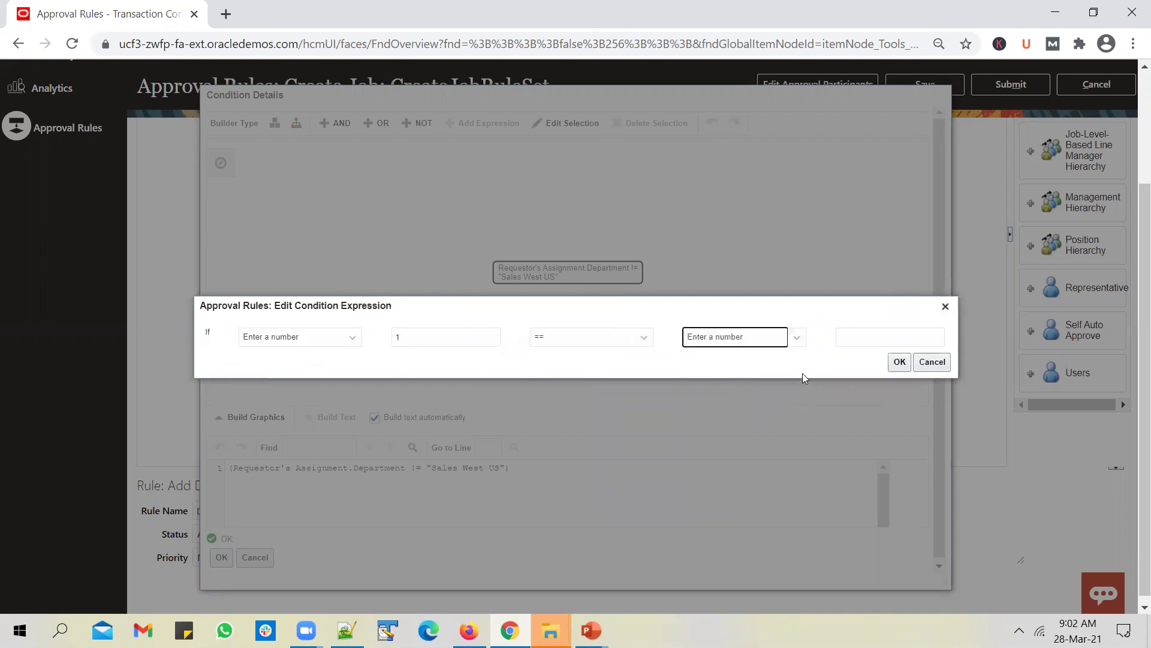
{"action": "left_click", "coordinate": [860, 345]}
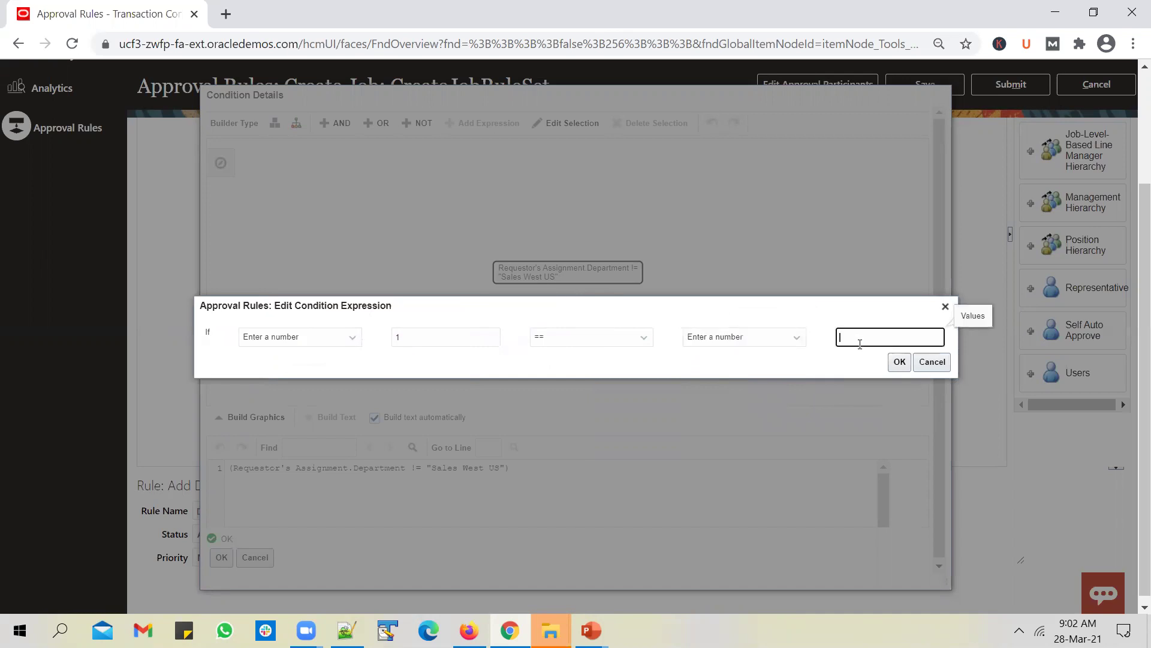
{"action": "left_click", "coordinate": [899, 362]}
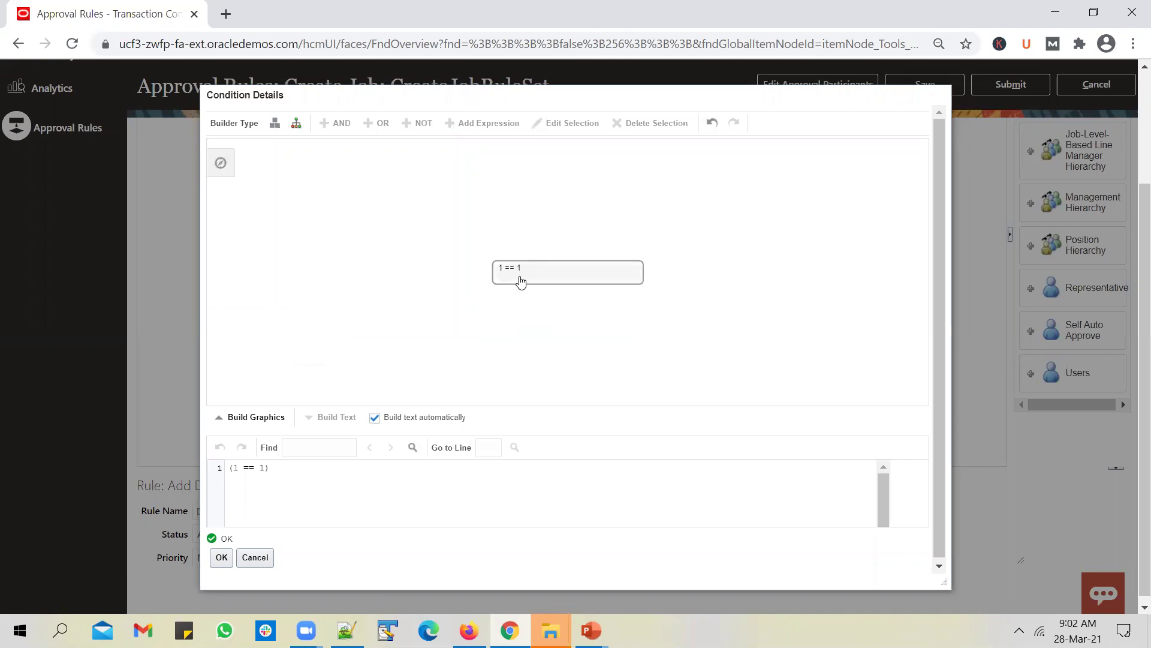
{"action": "left_click", "coordinate": [222, 558]}
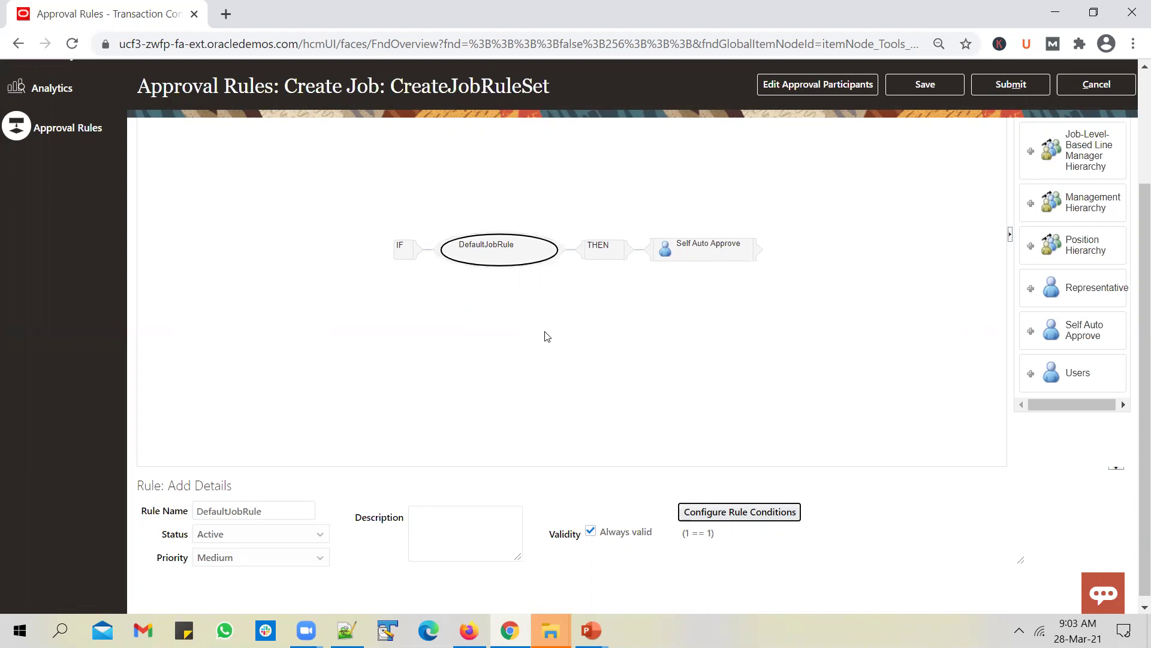
- Delete the Self Auto Approve approver from the rule's THEN step
{"action": "left_click", "coordinate": [716, 255]}
{"action": "left_click_drag", "start_coordinate": [733, 254], "coordinate": [706, 300]}
{"action": "scroll", "coordinate": [1135, 336], "scroll_direction": "up", "scroll_amount": 3}
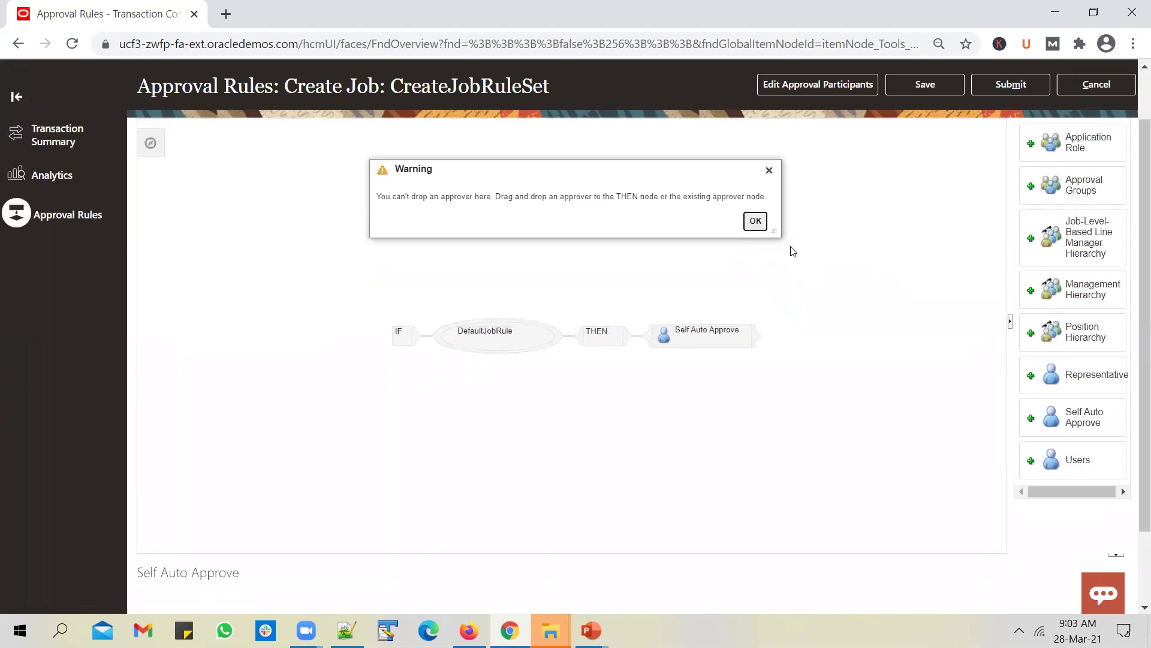
{"action": "left_click", "coordinate": [769, 171]}
{"action": "left_click", "coordinate": [710, 329]}
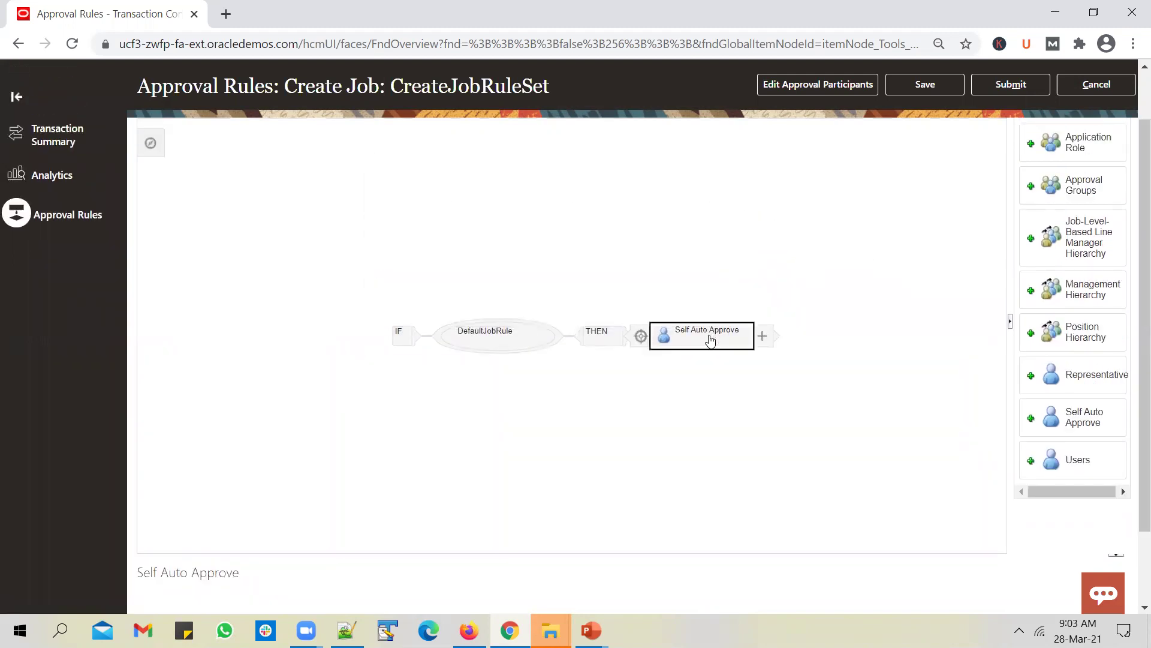
{"action": "scroll", "coordinate": [760, 263], "scroll_direction": "up", "scroll_amount": 2}
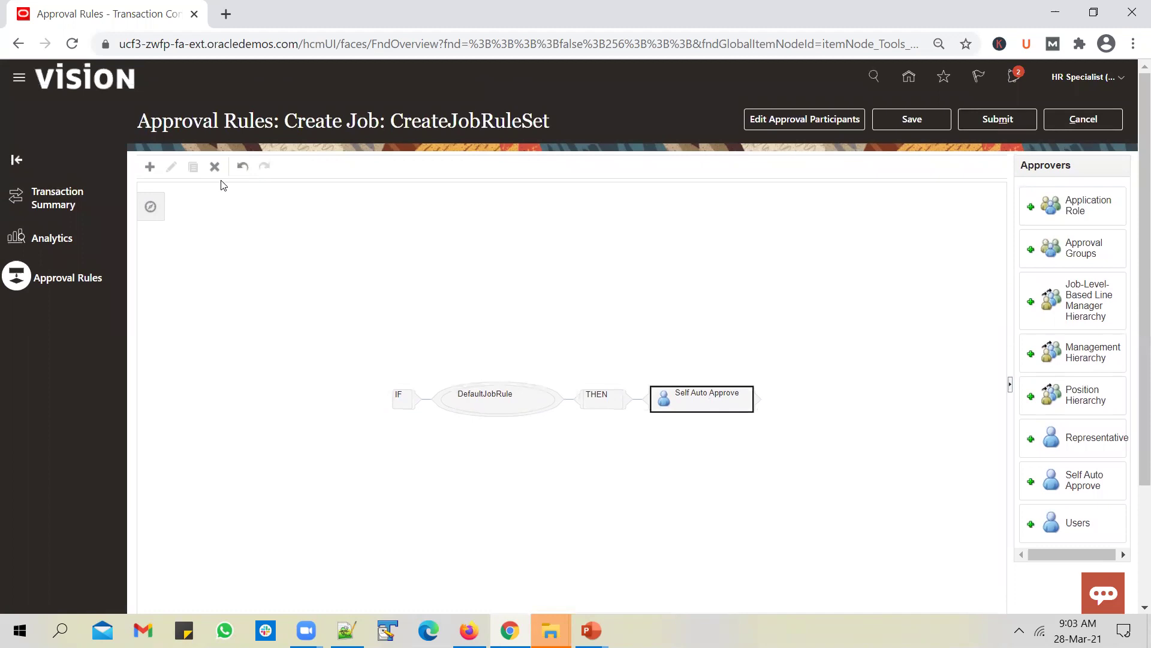
{"action": "left_click", "coordinate": [216, 168]}
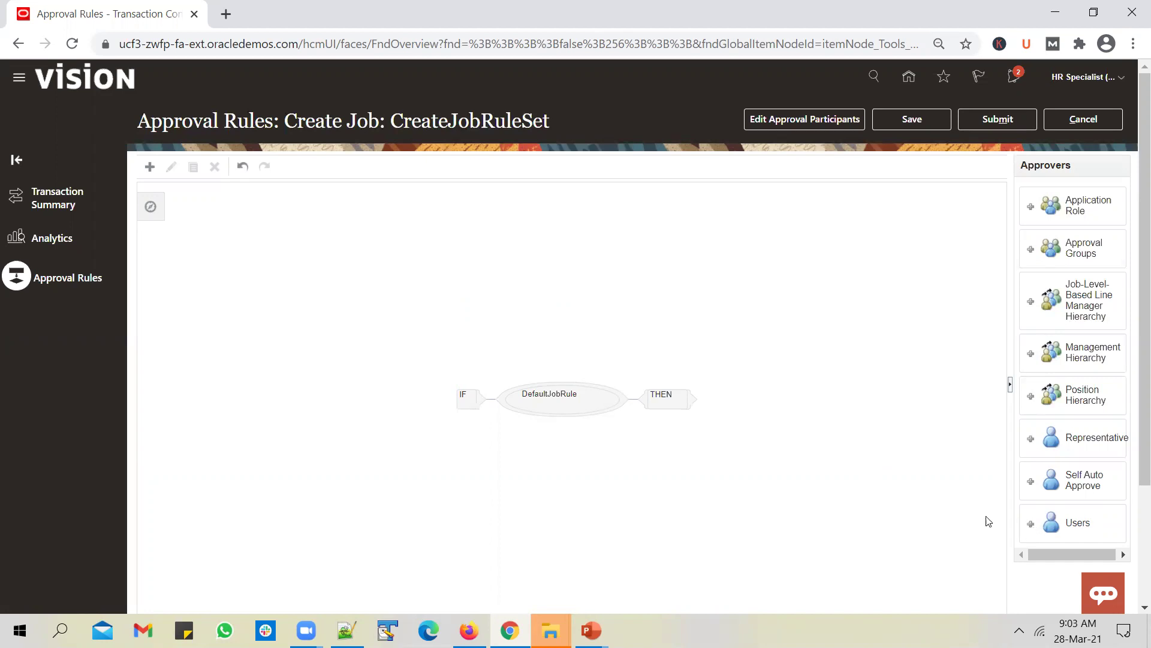
- Add a Users approver under THEN with Action Type Approval required
{"action": "left_click", "coordinate": [676, 404]}
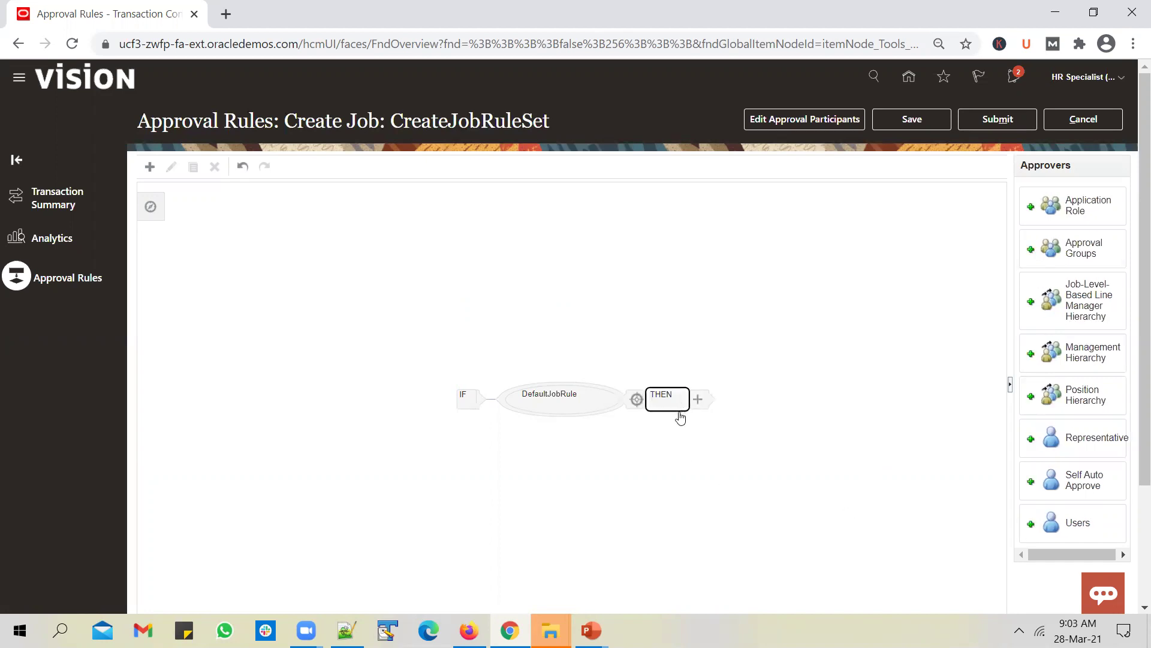
{"action": "left_click", "coordinate": [1030, 526]}
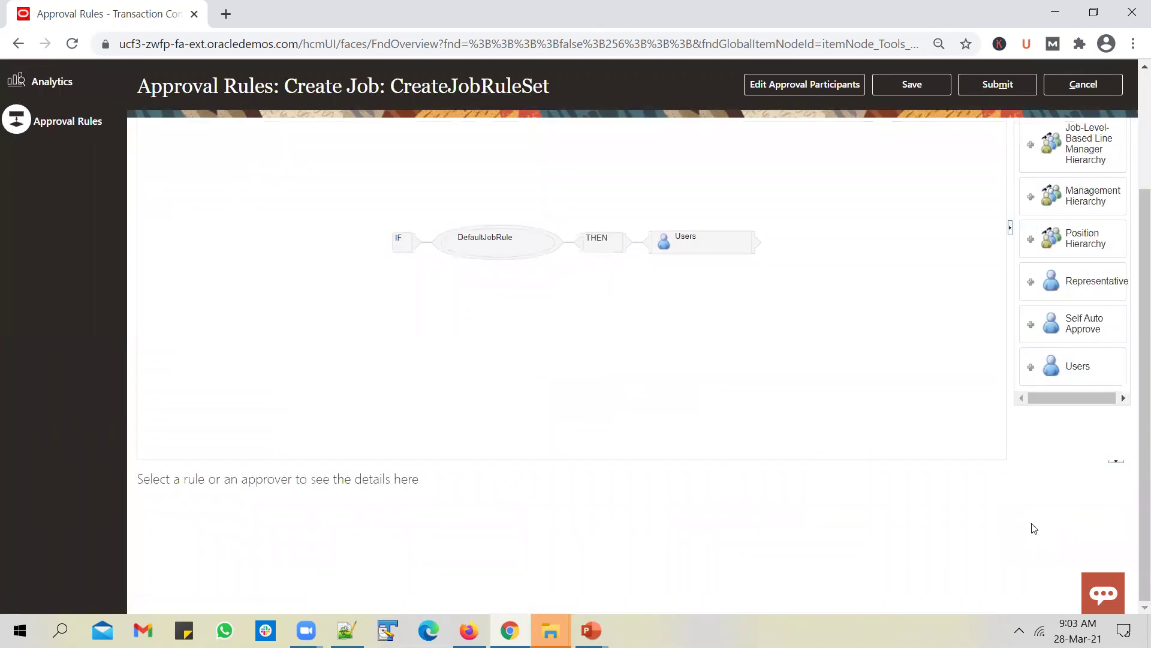
{"action": "left_click", "coordinate": [708, 245]}
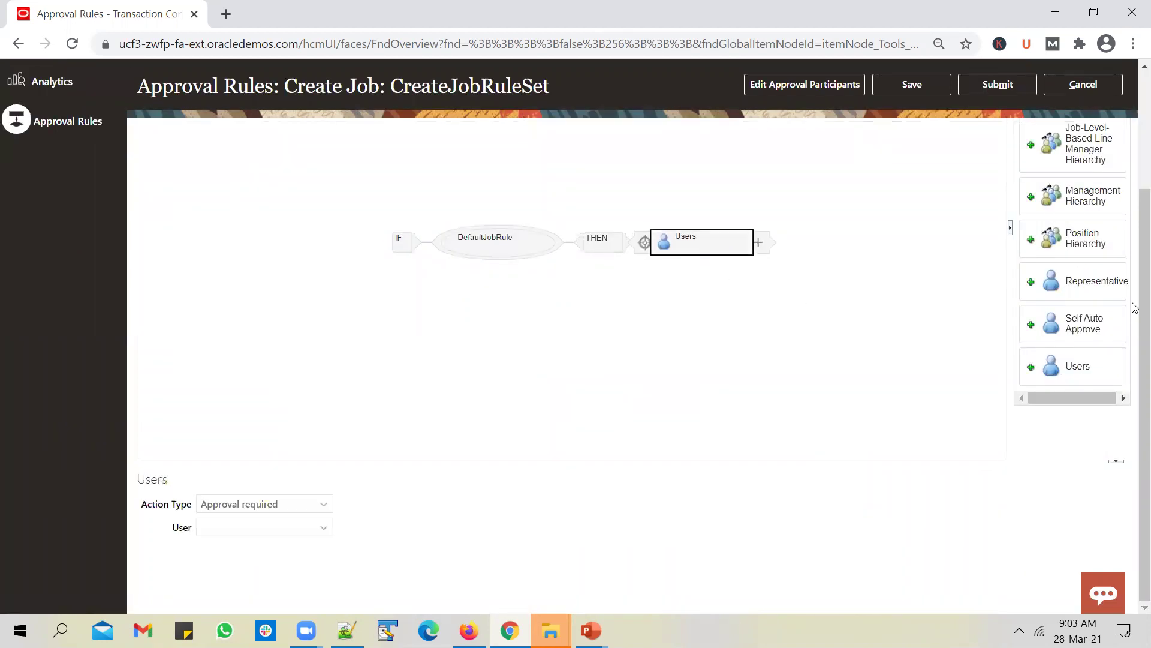
{"action": "mouse_move", "coordinate": [234, 504]}
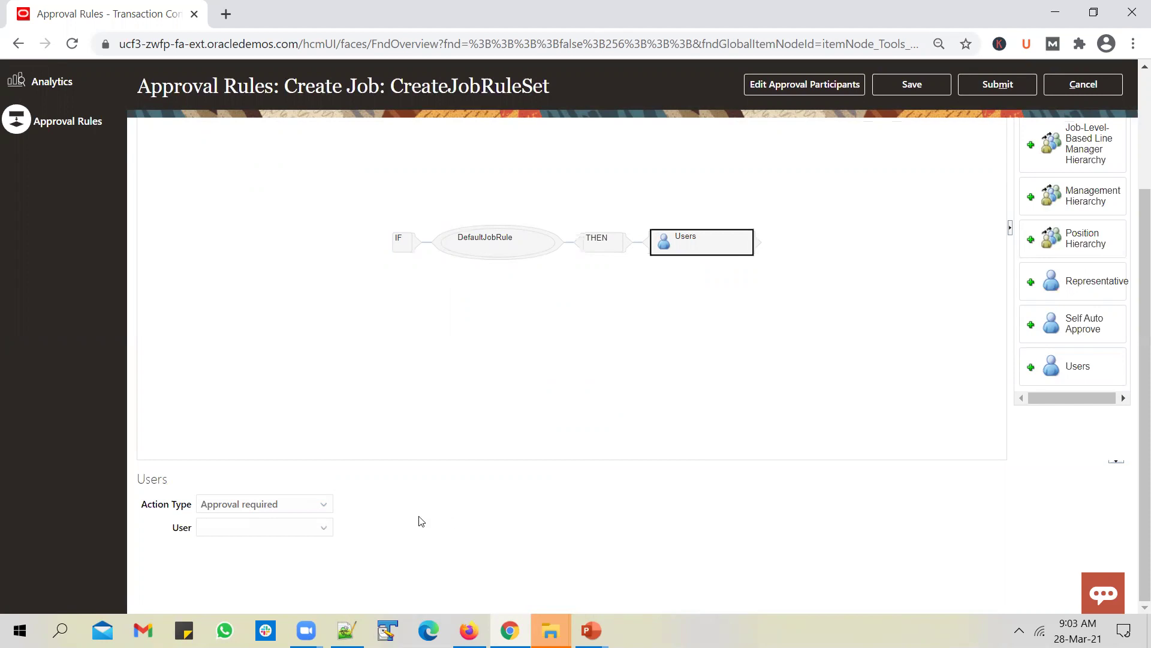
{"action": "left_click", "coordinate": [323, 504]}
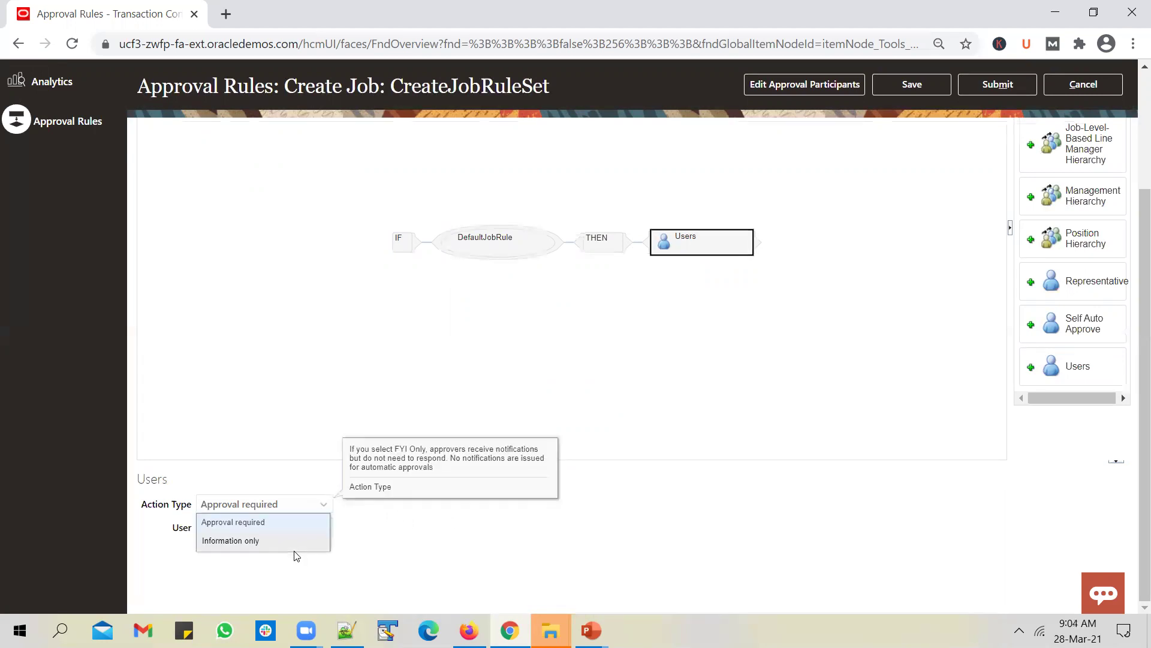
{"action": "left_click", "coordinate": [403, 566]}
{"action": "left_click", "coordinate": [323, 529]}
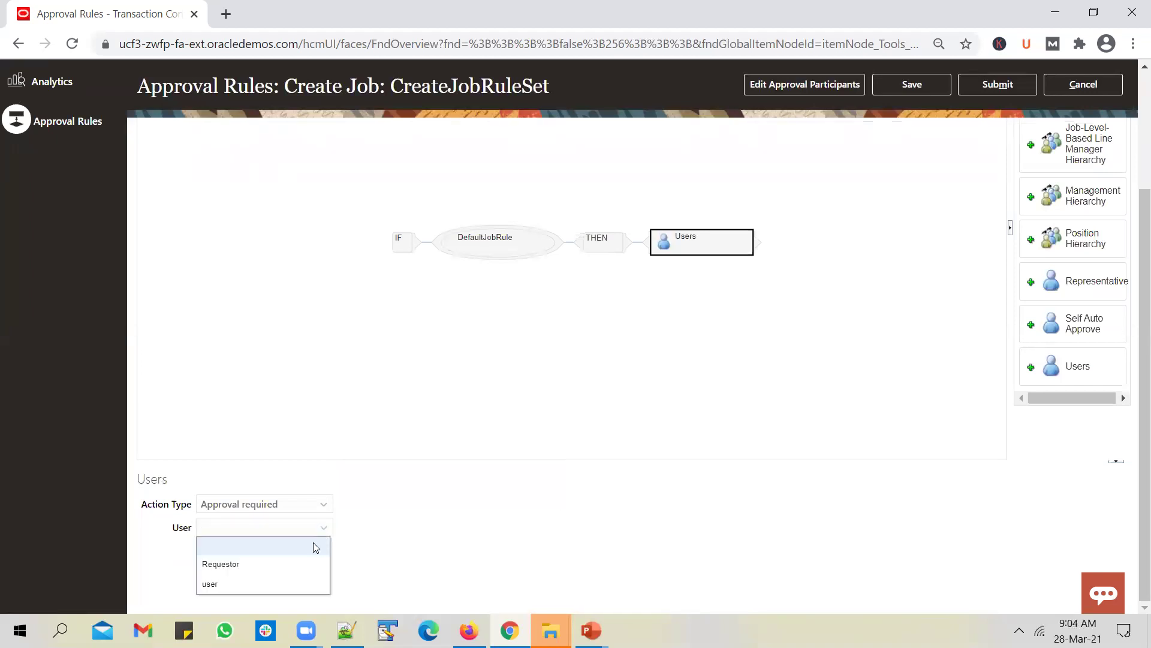
- Set the Users approver to the user HCM_IMPL via search and save the rule set
{"action": "left_click", "coordinate": [288, 583]}
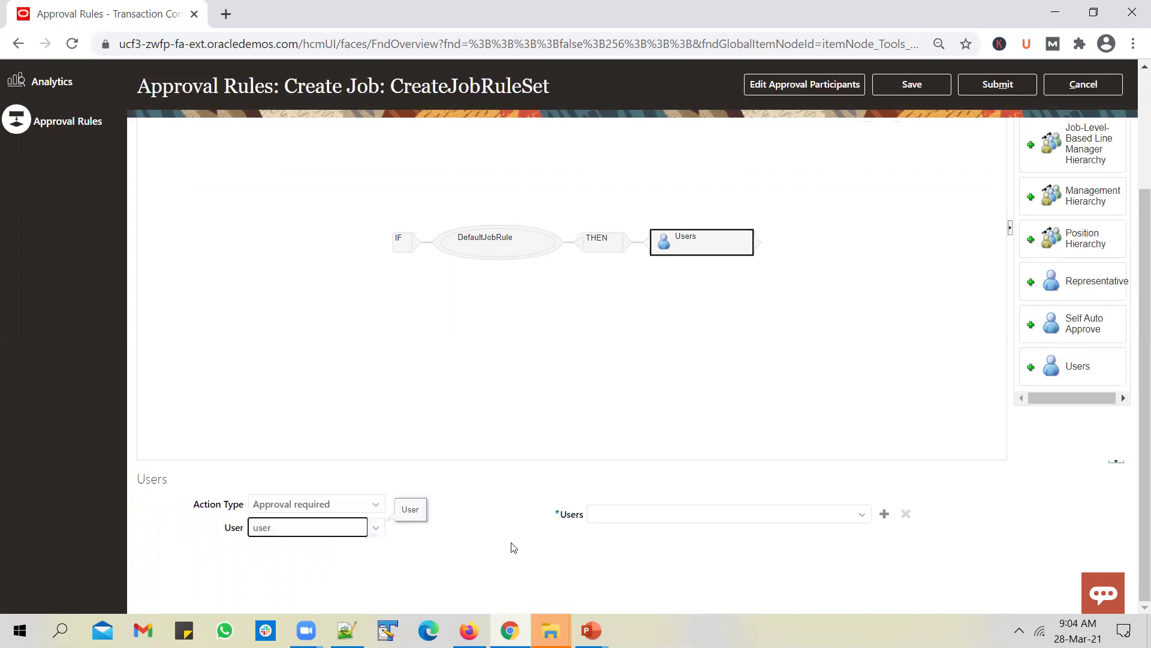
{"action": "left_click", "coordinate": [862, 514]}
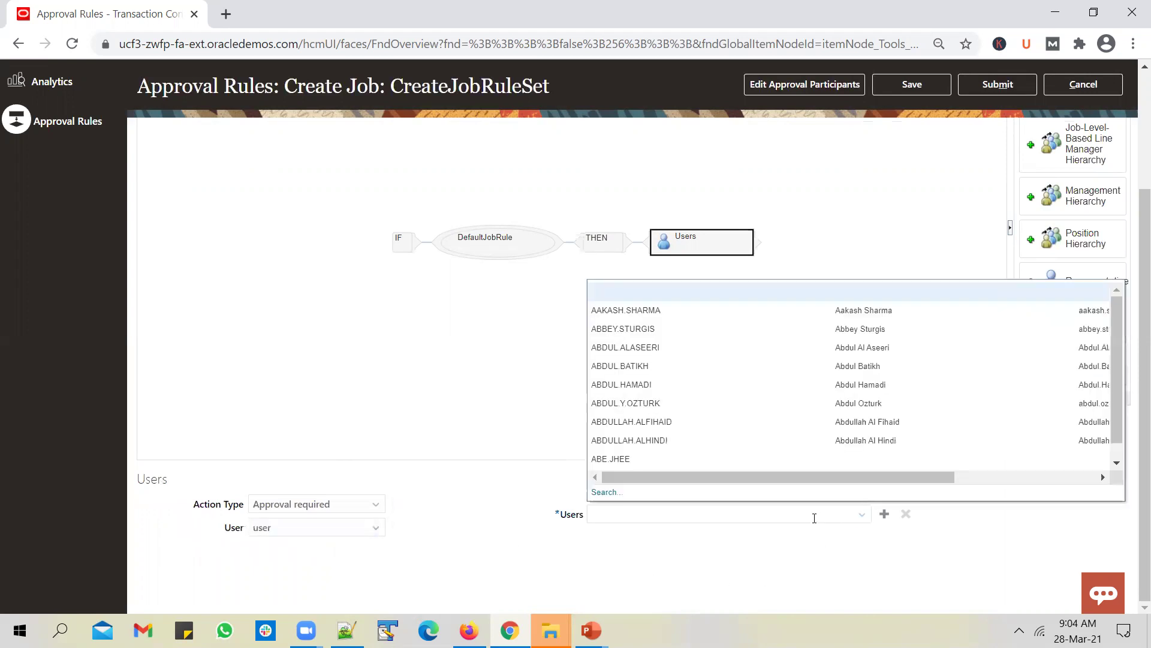
{"action": "left_click", "coordinate": [607, 492]}
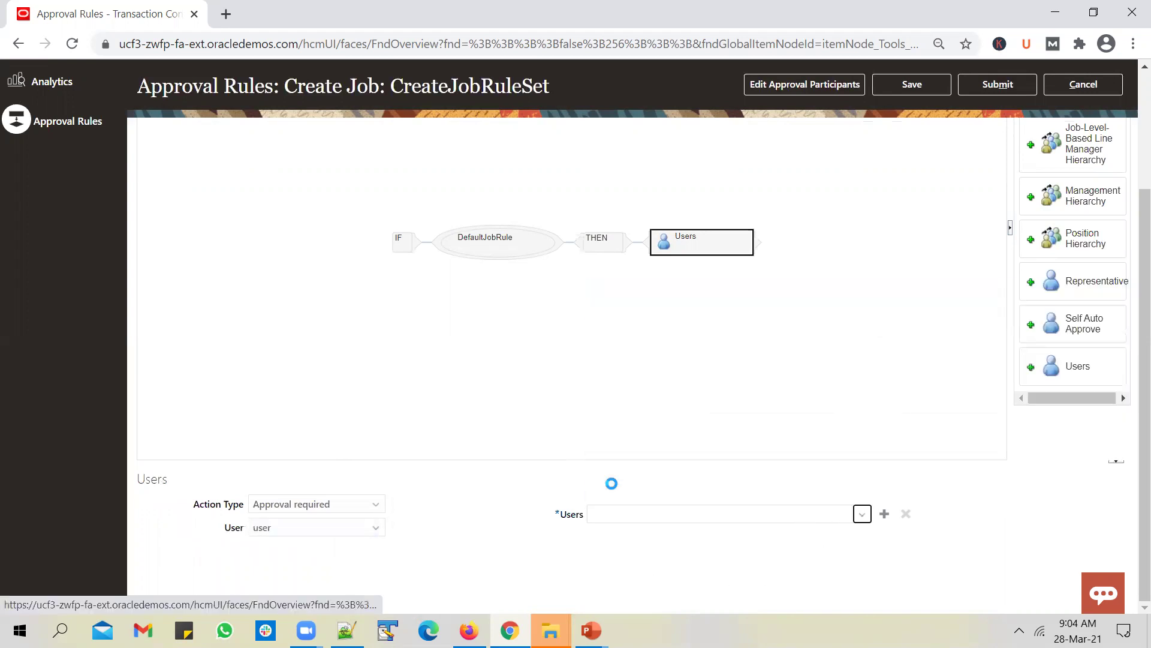
{"action": "left_click", "coordinate": [412, 306]}
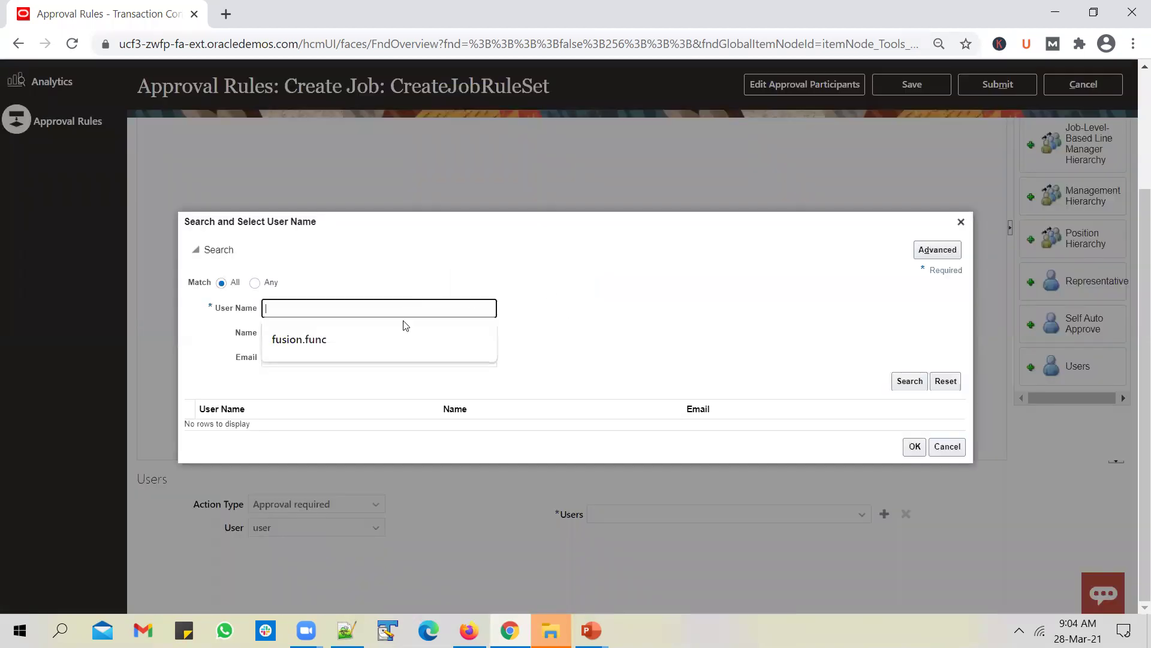
{"action": "type", "text": "H"}
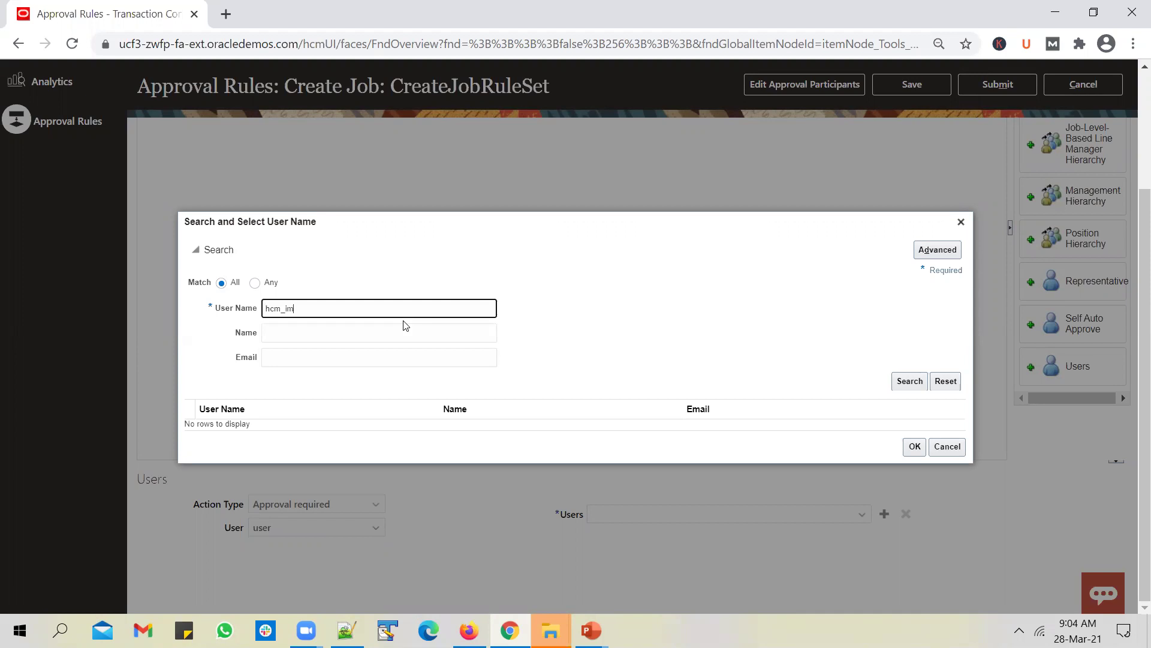
{"action": "key", "text": "Return"}
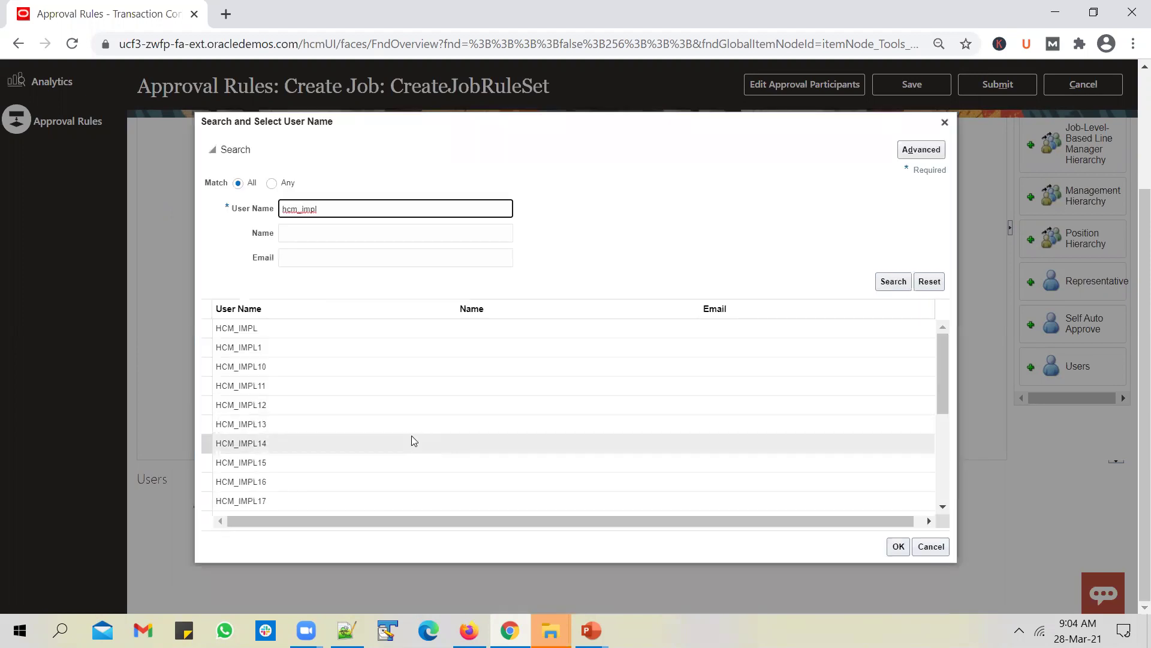
{"action": "left_click", "coordinate": [389, 339]}
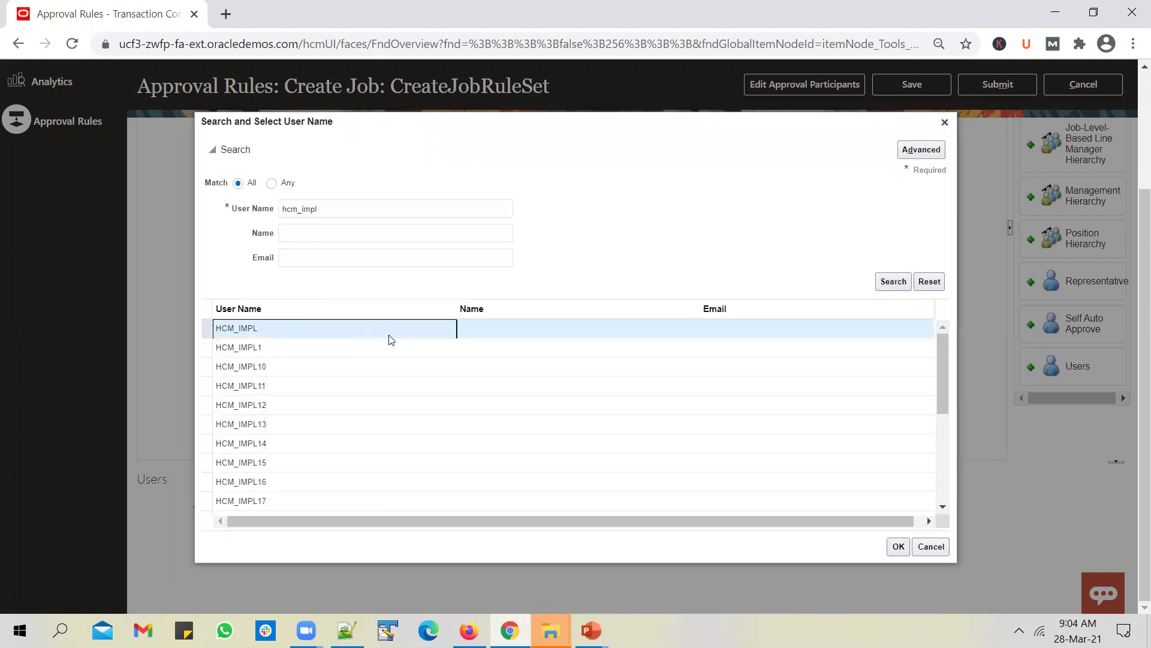
{"action": "left_click", "coordinate": [897, 545]}
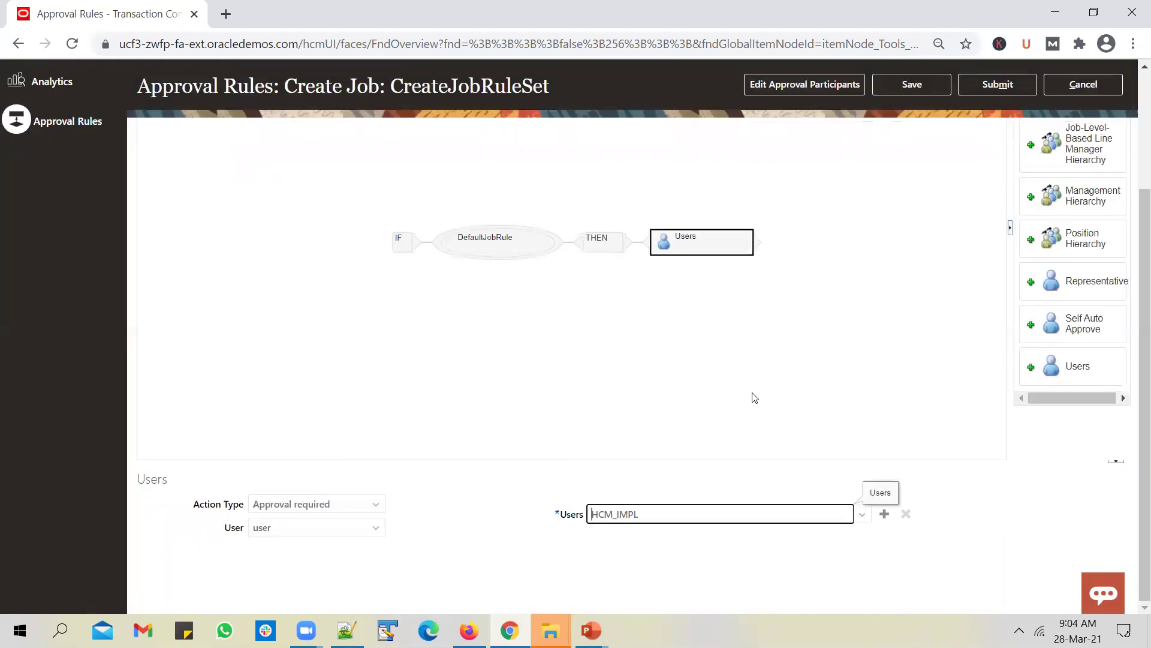
{"action": "left_click", "coordinate": [931, 89]}
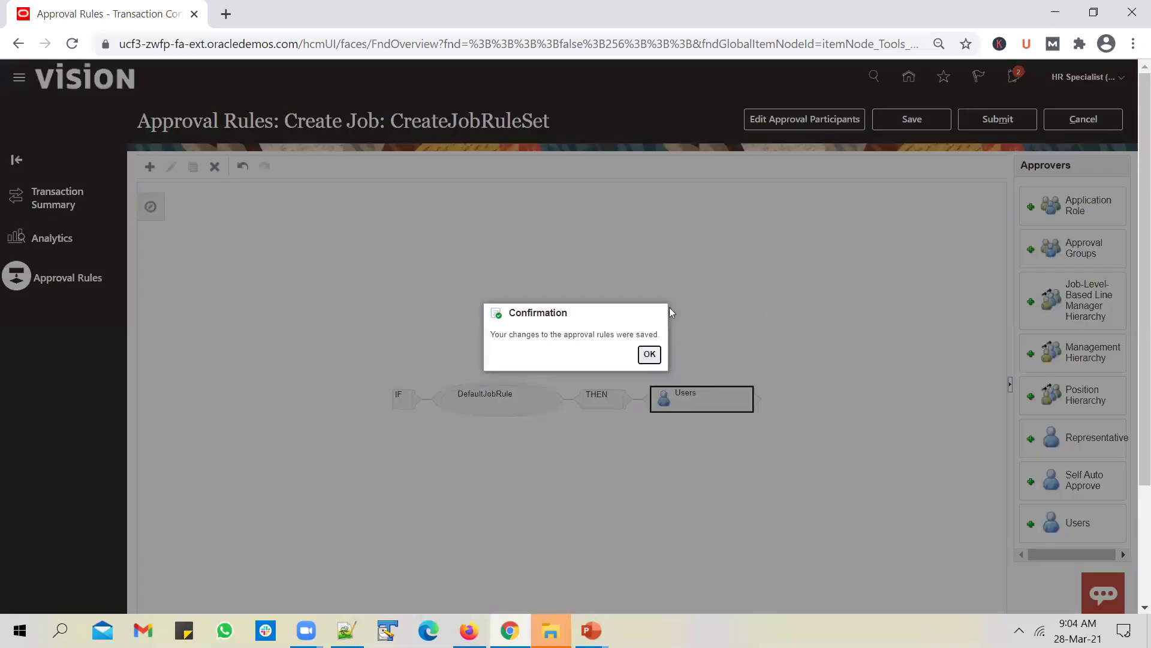
- Acknowledge the save confirmation and submit the rule set changes
{"action": "left_click", "coordinate": [650, 355]}
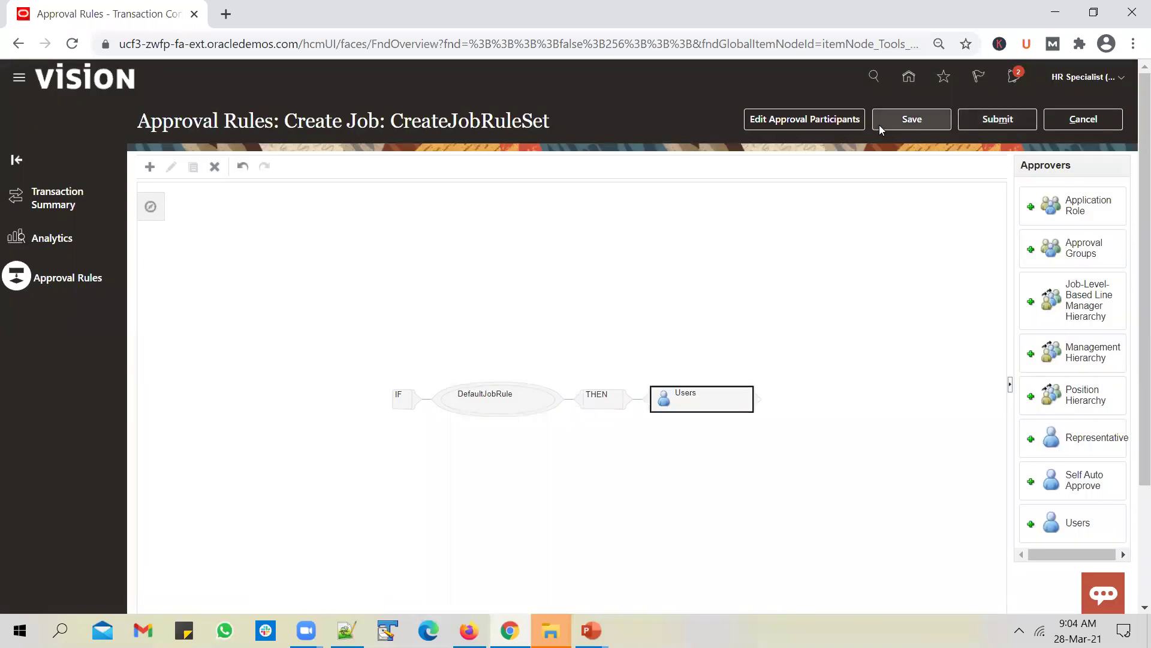
{"action": "left_click", "coordinate": [720, 309]}
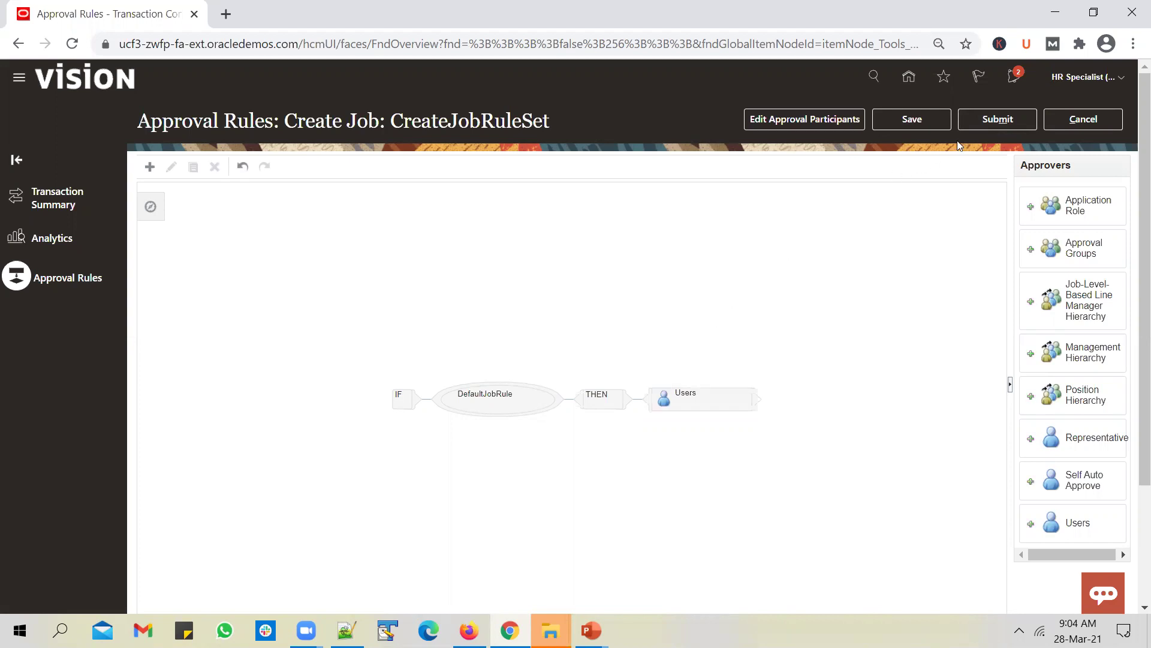
{"action": "left_click", "coordinate": [981, 123]}
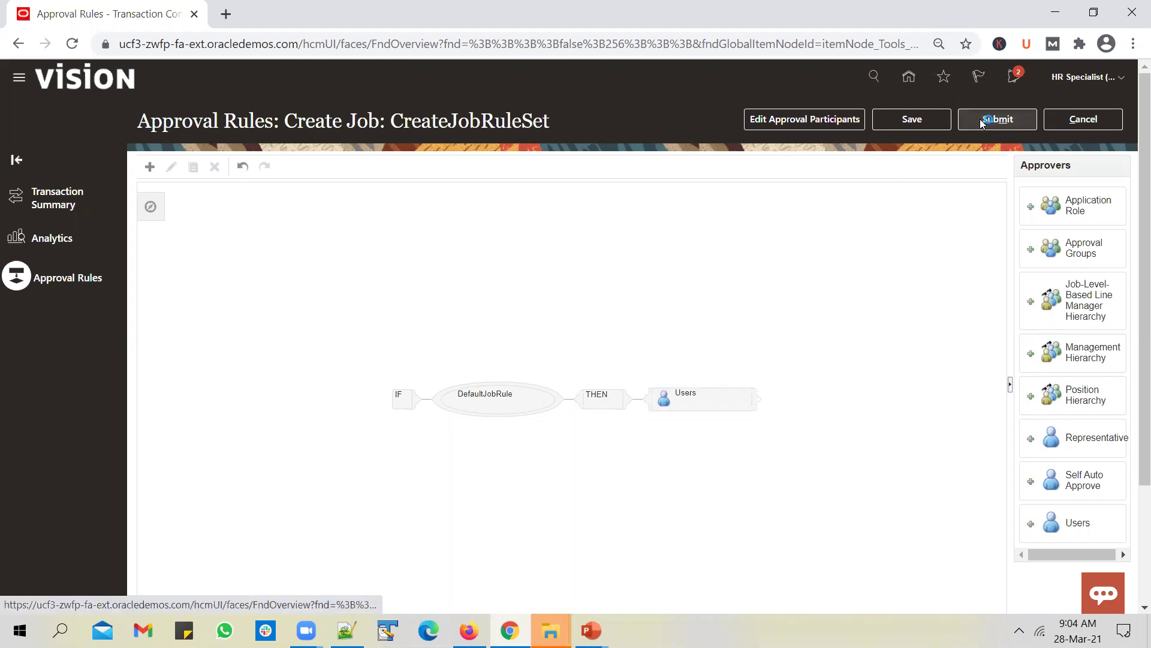
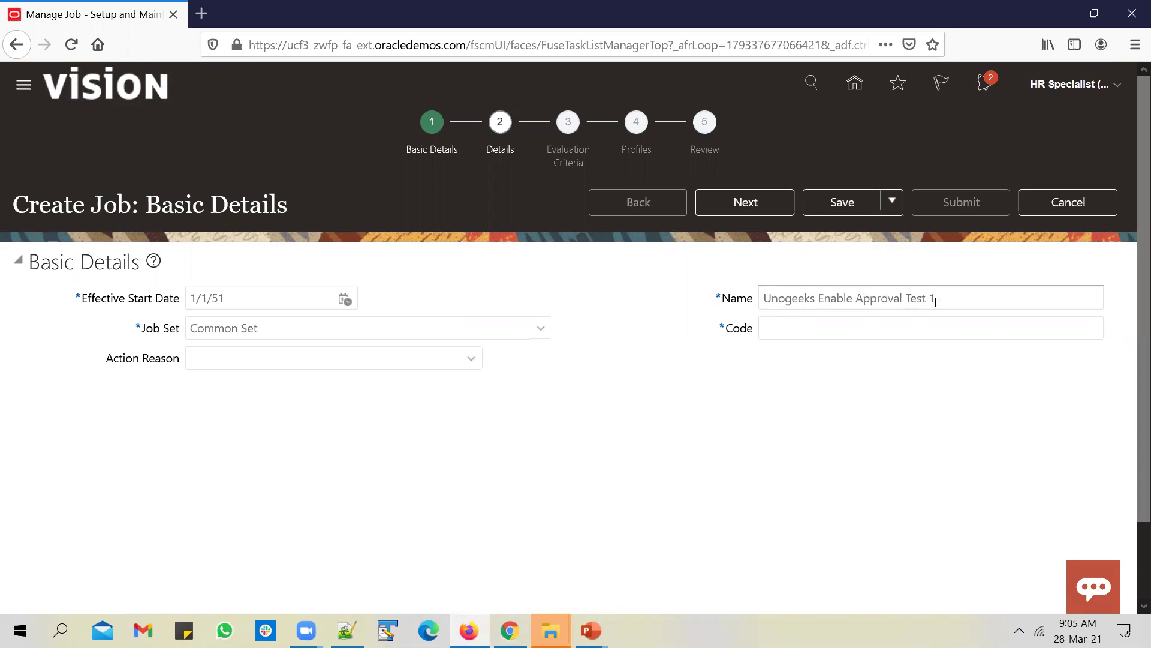
- Rename the job to 'Unogeeks Approval By HCM_IMPL Test'
{"action": "left_click_drag", "start_coordinate": [935, 301], "coordinate": [906, 301]}
{"action": "left_click", "coordinate": [957, 302]}
{"action": "triple_click", "coordinate": [784, 299]}
{"action": "key", "text": "ctrl+c"}
{"action": "left_click", "coordinate": [850, 322]}
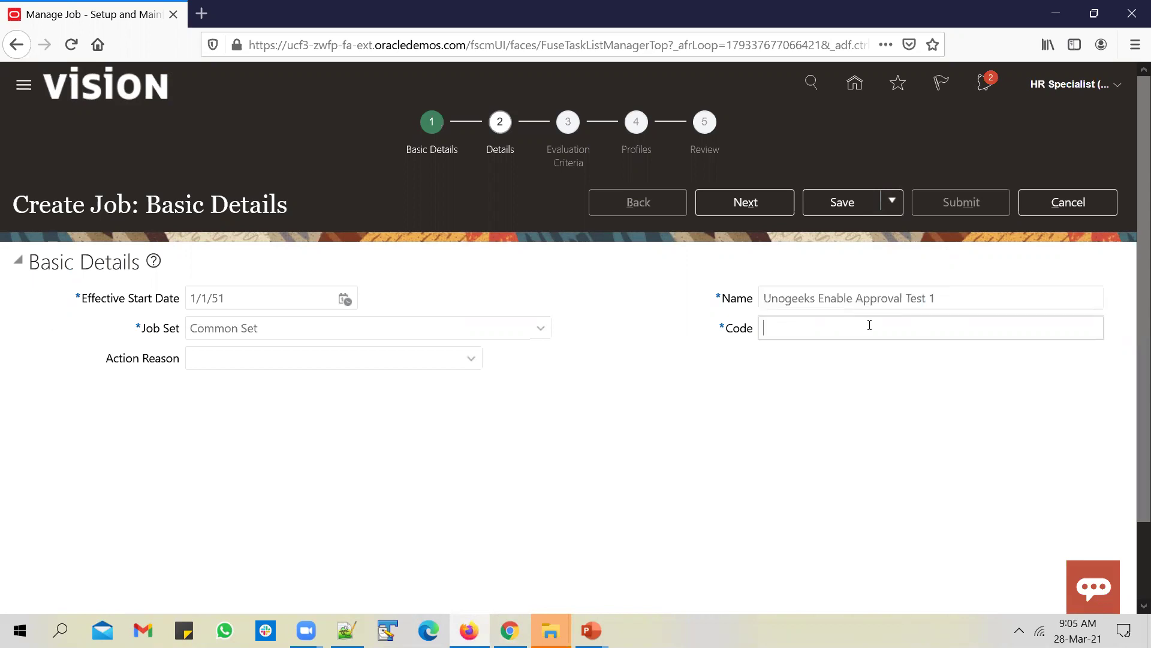
{"action": "key", "text": "ctrl+v"}
{"action": "triple_click", "coordinate": [959, 297]}
{"action": "left_click", "coordinate": [958, 297]}
{"action": "left_click", "coordinate": [823, 301], "text": "shift"}
{"action": "key", "text": "BackSpace"}
{"action": "type", "text": "Approval"}
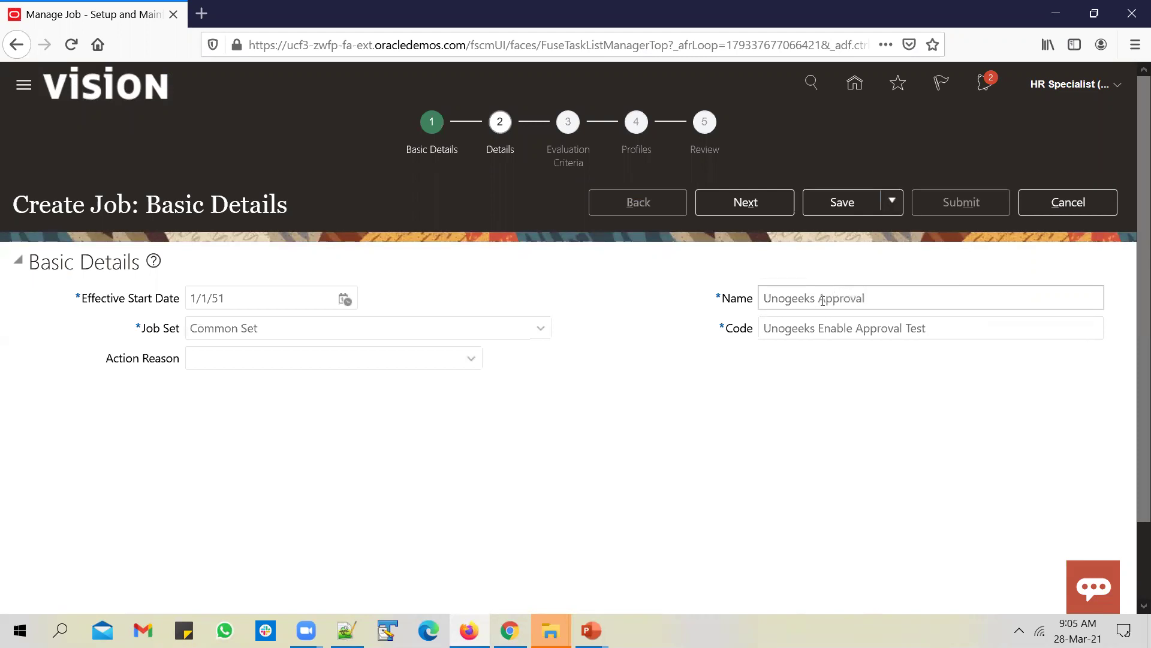
{"action": "type", "text": " By HCM_IMPL Test"}
- Copy the new name into Code, trimmed to 'Unogeeks Approval By HCM_IMPL'
{"action": "left_click_drag", "start_coordinate": [974, 290], "coordinate": [797, 317]}
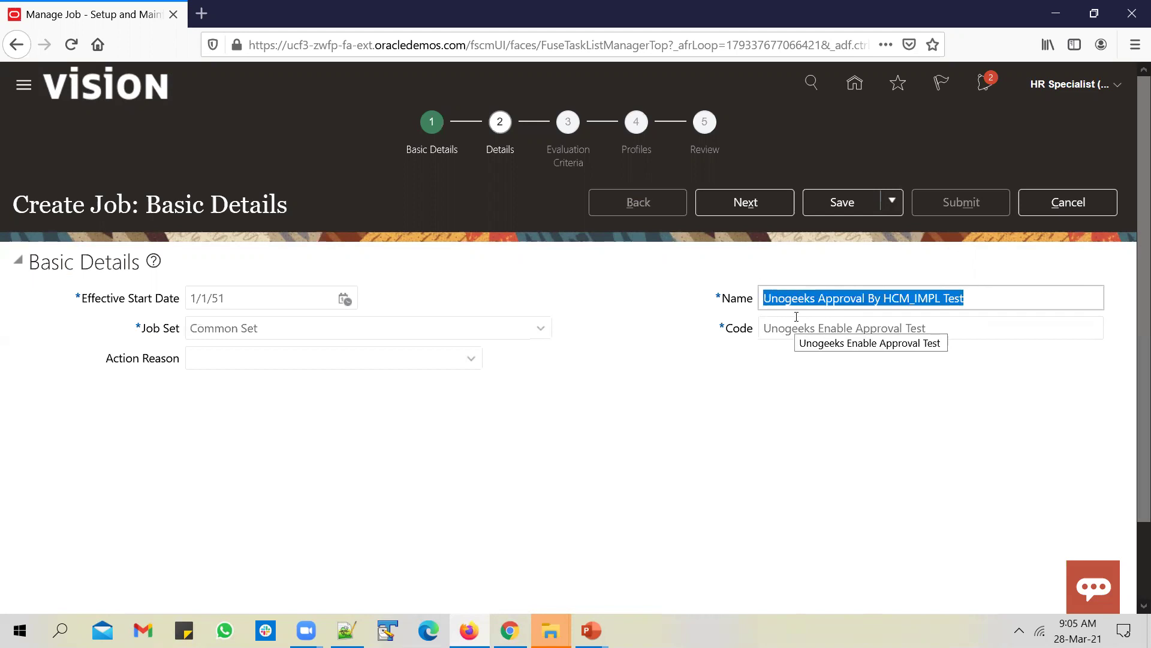
{"action": "key", "text": "ctrl+c"}
{"action": "key", "text": "Tab"}
{"action": "key", "text": "ctrl+v"}
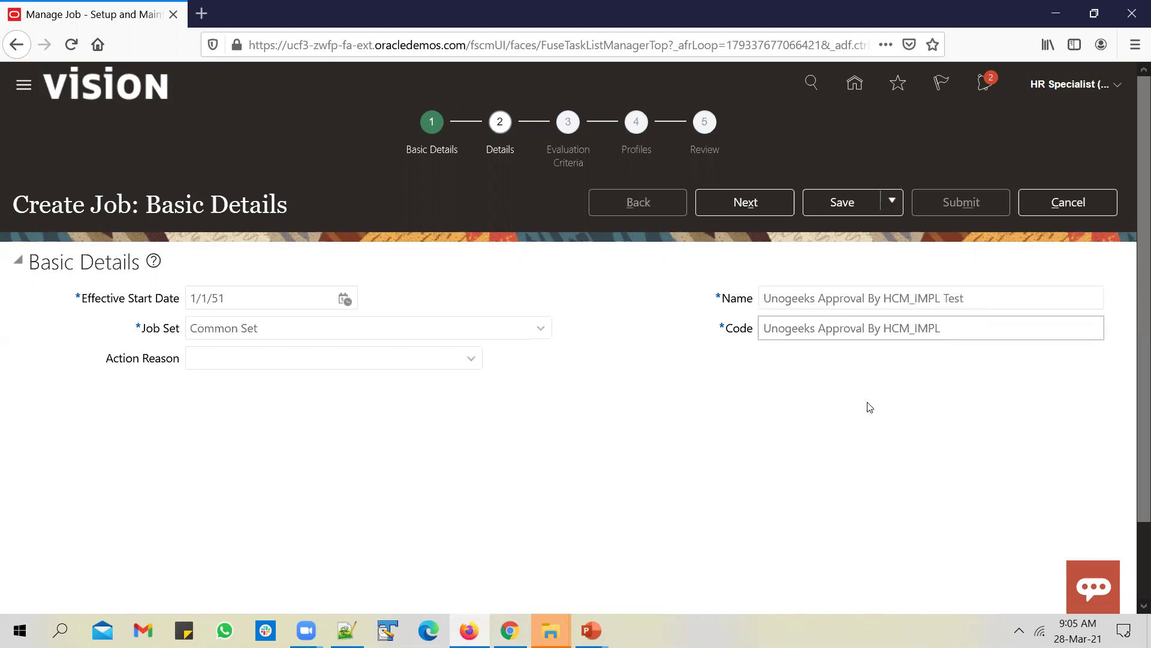
{"action": "key", "text": "BackSpace"}
- Save the job name in TextPad and continue to the Job Details step
{"action": "left_click", "coordinate": [388, 630]}
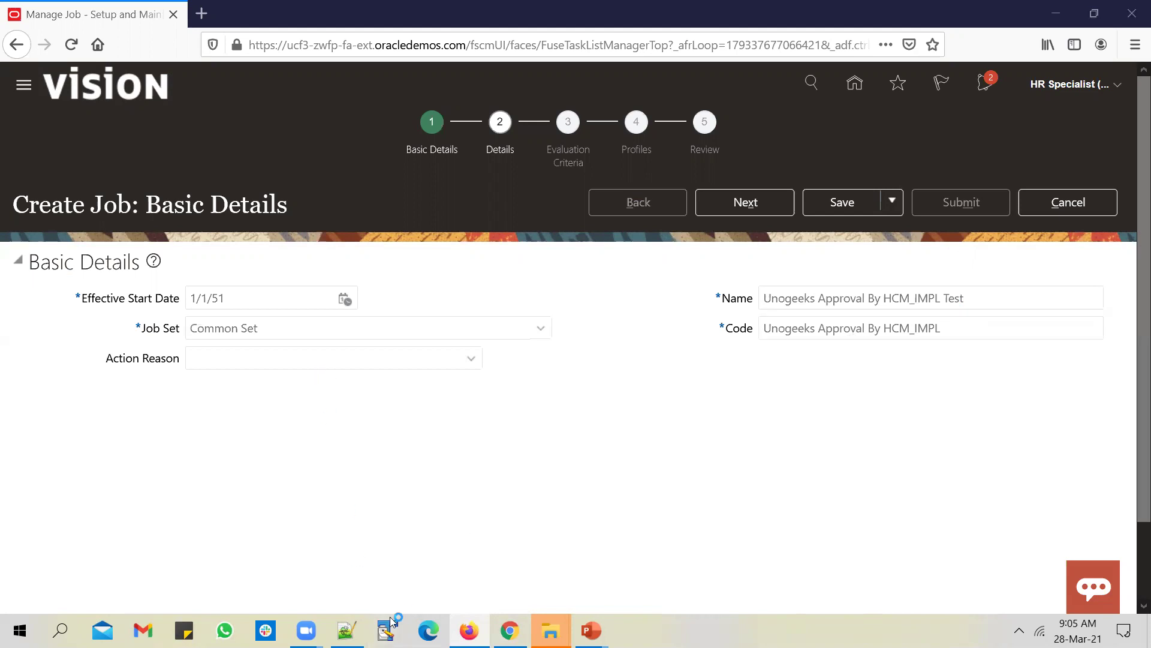
{"action": "key", "text": "ctrl+v"}
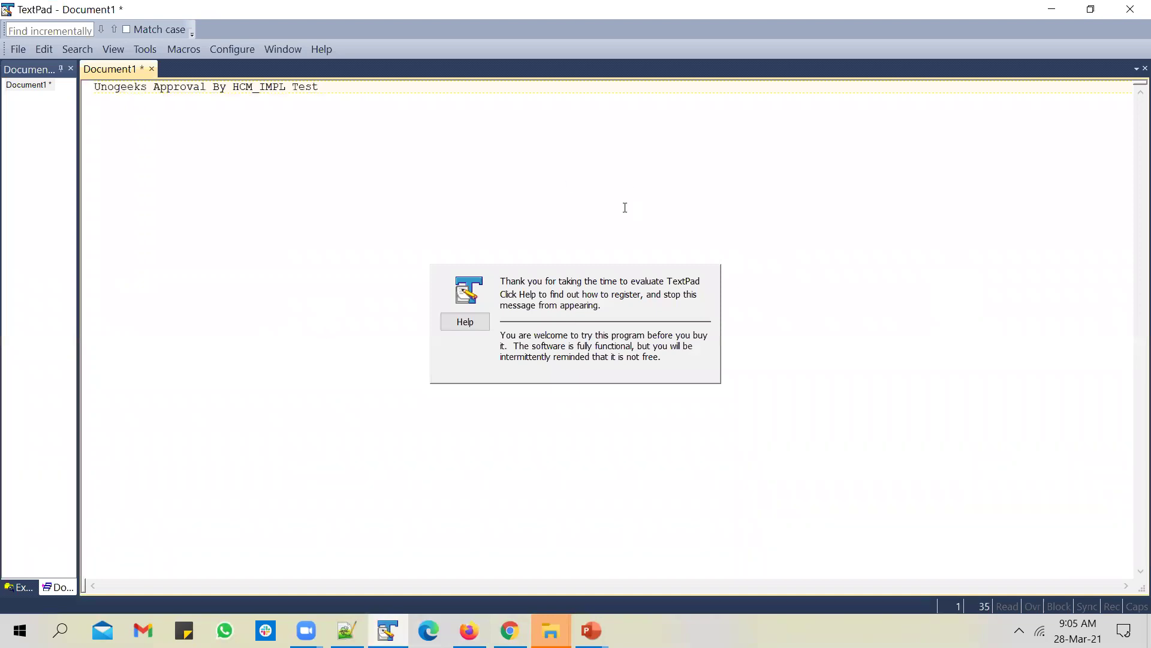
{"action": "key", "text": "alt+Tab"}
{"action": "left_click", "coordinate": [760, 204]}
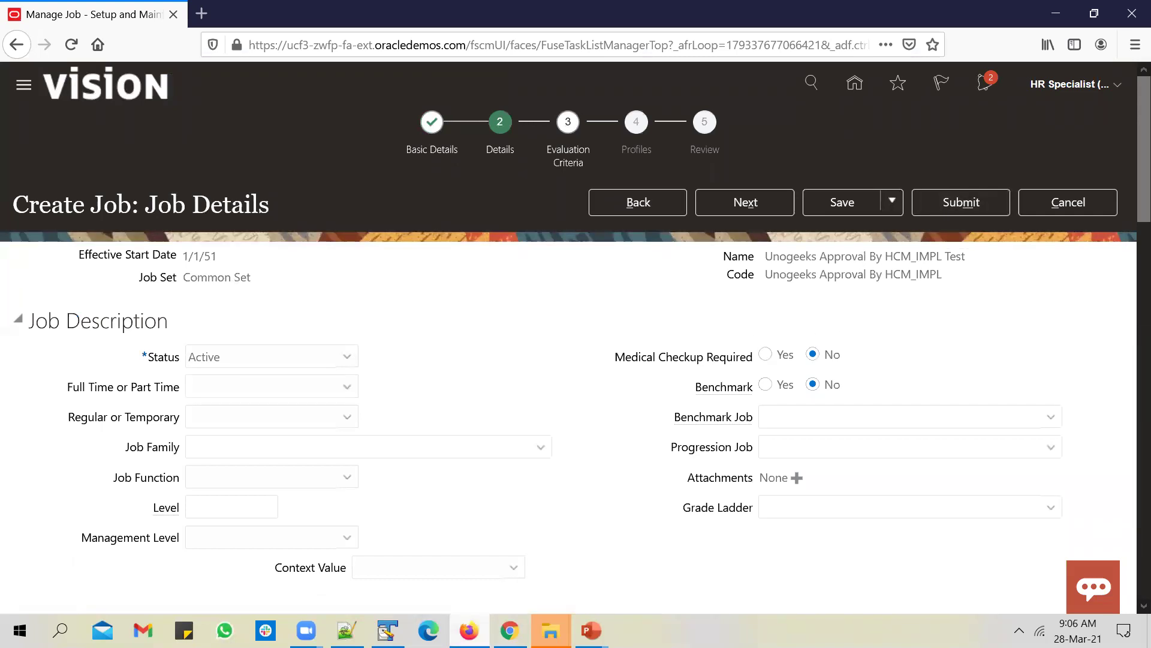
- Switch to the other browser window showing the Create Job approval rules
{"action": "left_click", "coordinate": [510, 629]}
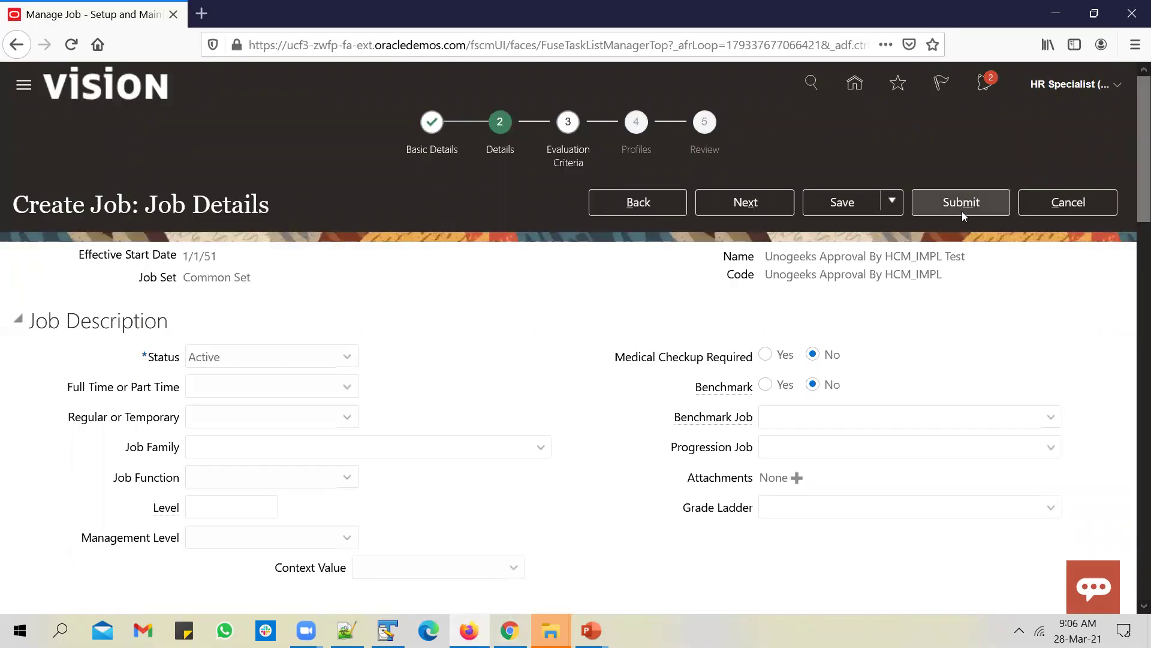
- Submit the Unogeeks Approval By HCM_IMPL Test job, confirming Yes and OK
{"action": "left_click", "coordinate": [962, 211]}
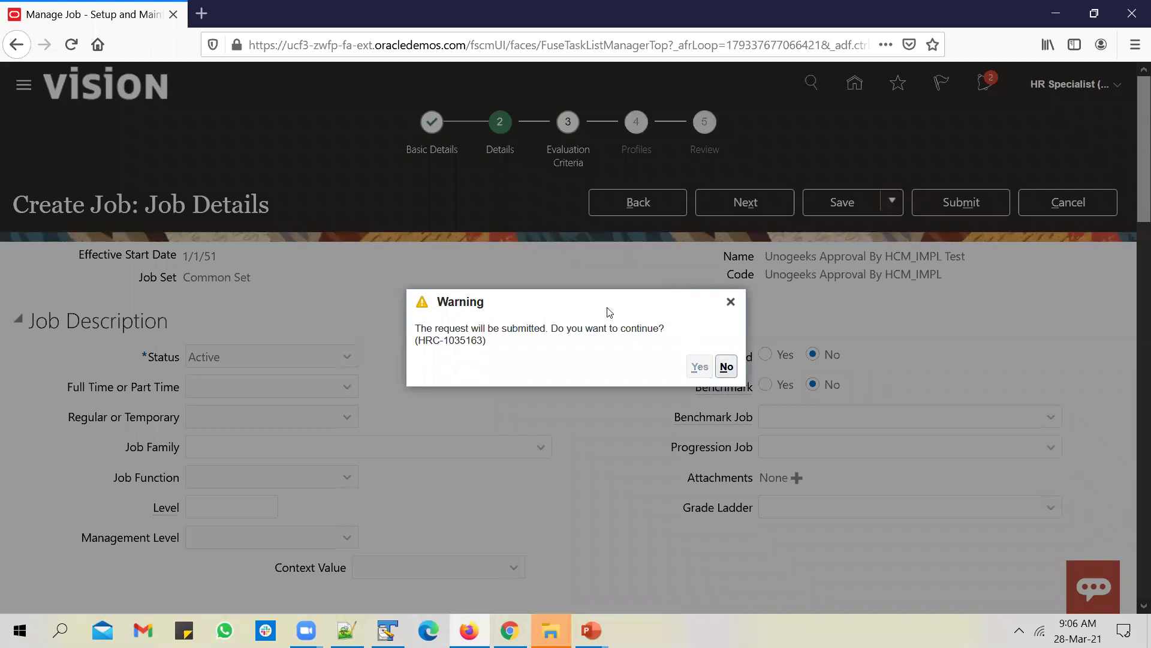
{"action": "key", "text": "Return"}
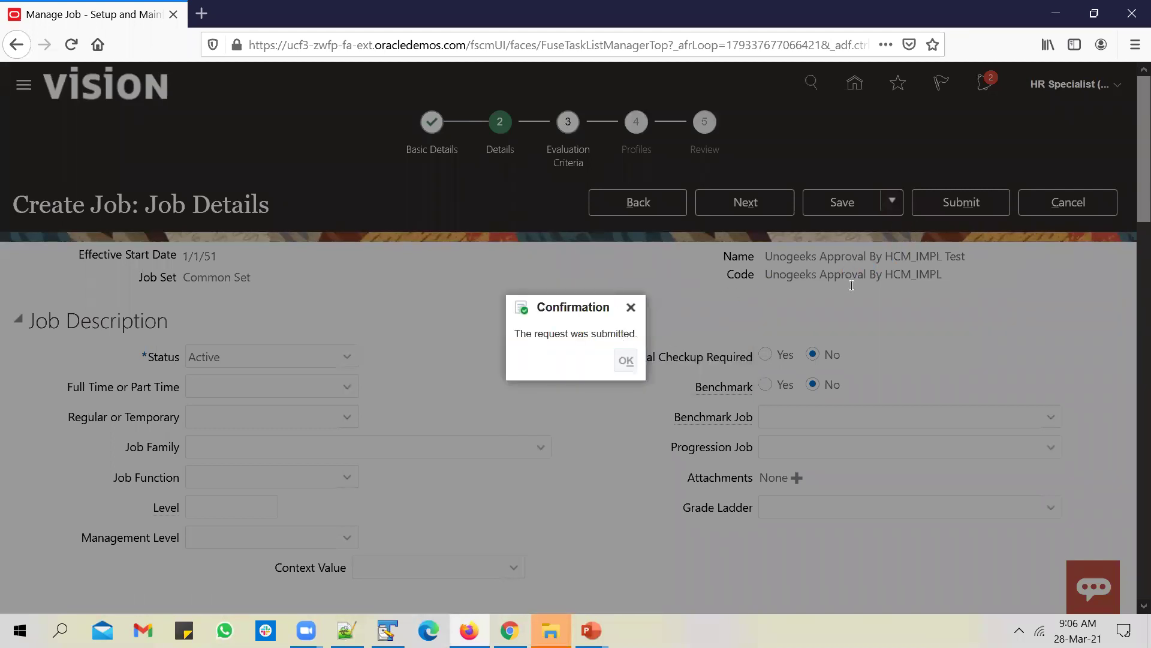
{"action": "key", "text": "Return"}
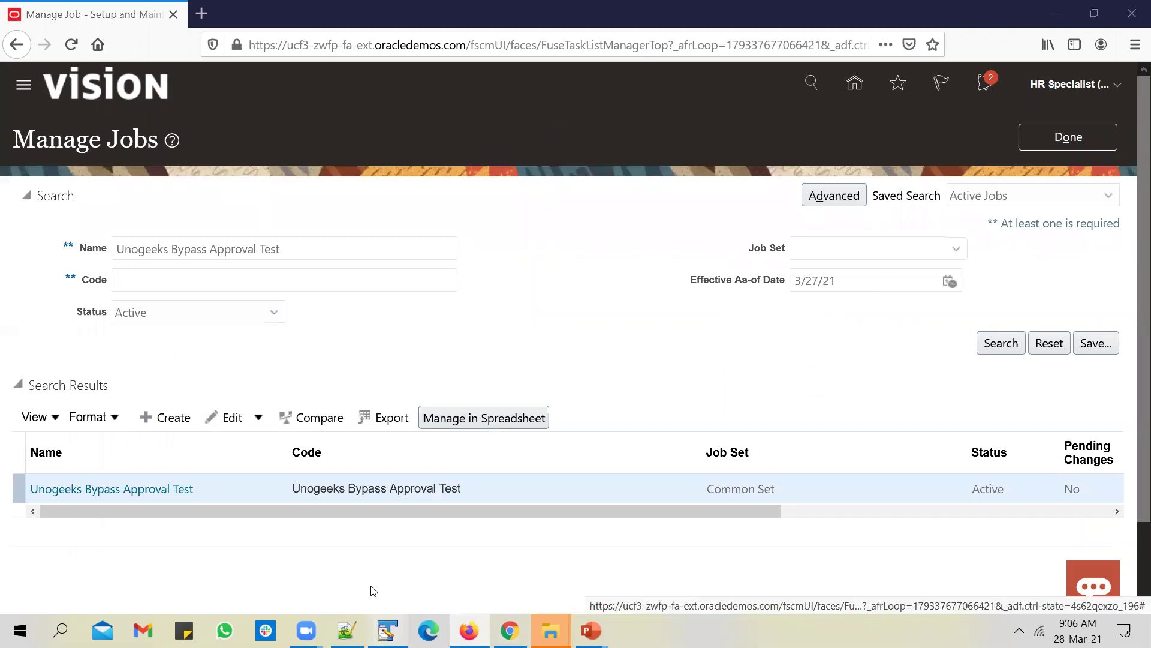
- Search Manage Jobs for the job name copied from TextPad, which returns nothing
{"action": "left_click", "coordinate": [388, 631]}
{"action": "key", "text": "ctrl+a"}
{"action": "key", "text": "ctrl+c"}
{"action": "key", "text": "alt+Tab"}
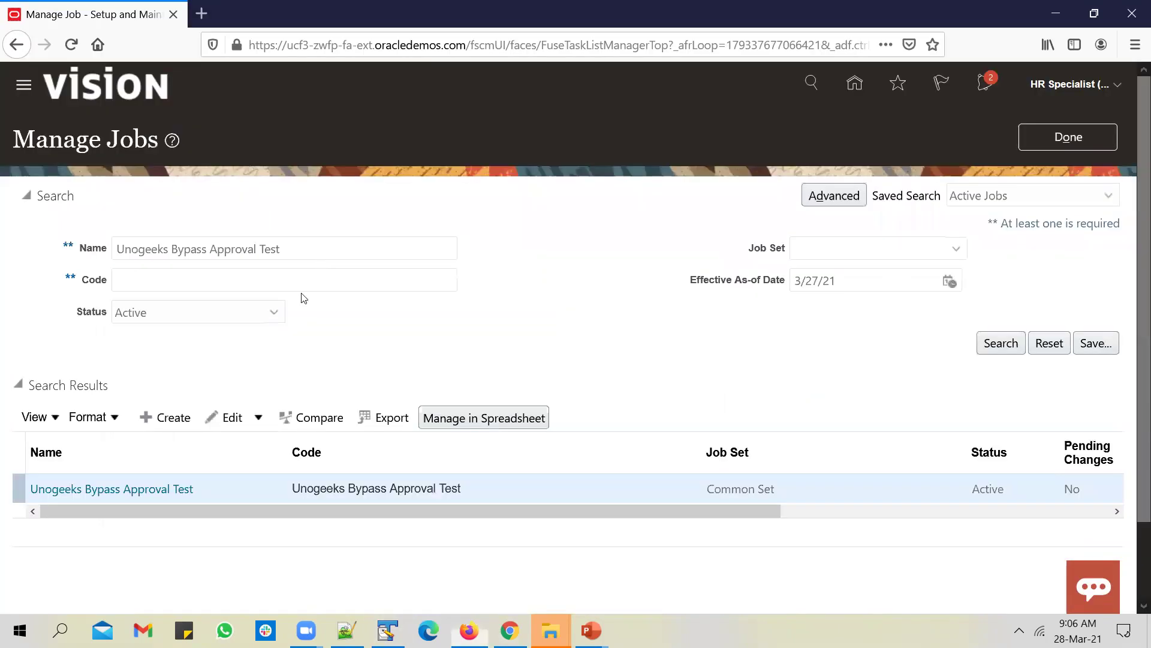
{"action": "key", "text": "ctrl+a"}
{"action": "key", "text": "ctrl+v"}
{"action": "left_click", "coordinate": [1001, 343]}
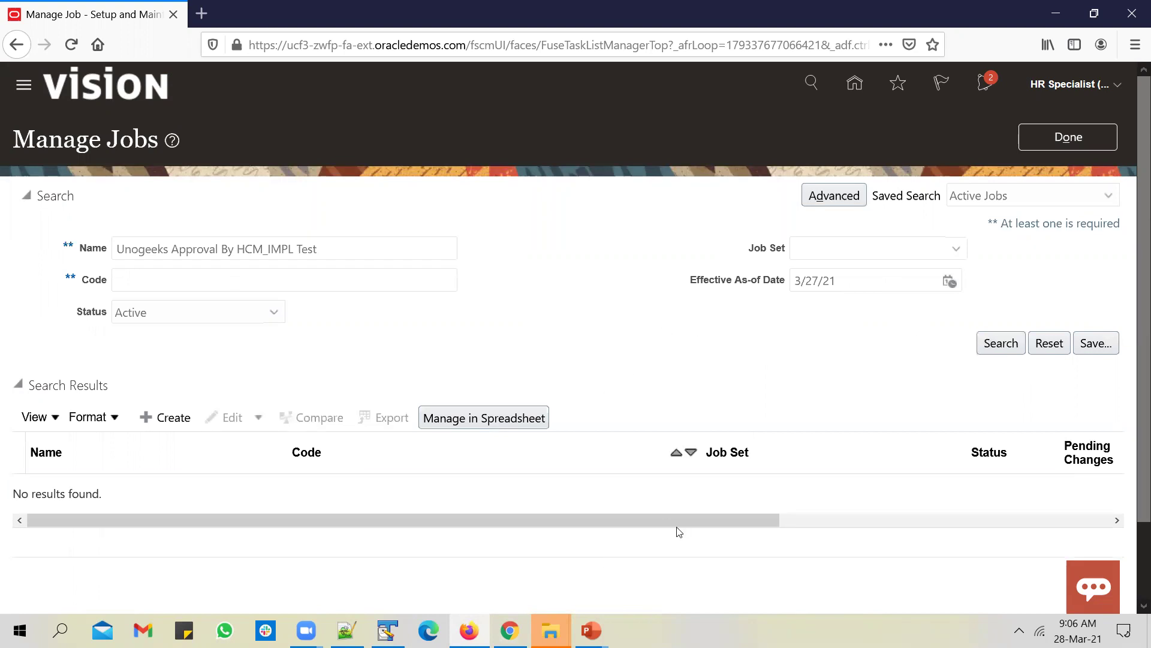
- Rerun the Manage Jobs search, still empty, and return to the Create Job rules window
{"action": "left_click", "coordinate": [1000, 343]}
{"action": "left_click", "coordinate": [994, 346]}
{"action": "key", "text": "alt+Tab"}
{"action": "left_click", "coordinate": [1134, 44]}
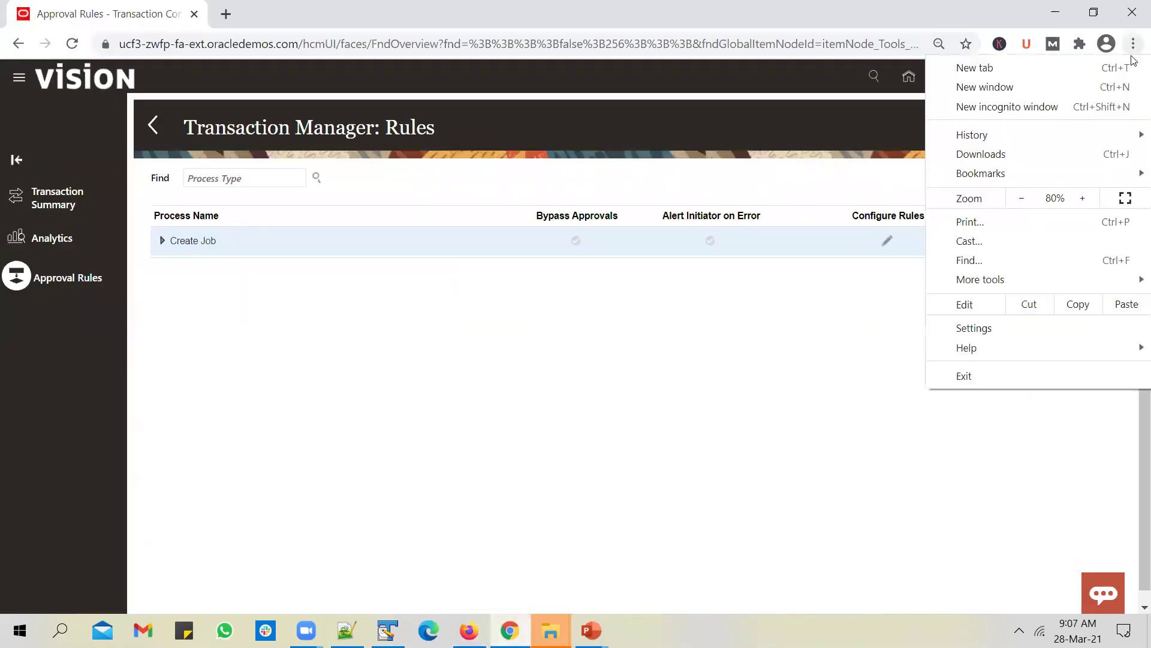
- Open an incognito window and load the Oracle base URL copied from Firefox
{"action": "left_click", "coordinate": [1077, 107]}
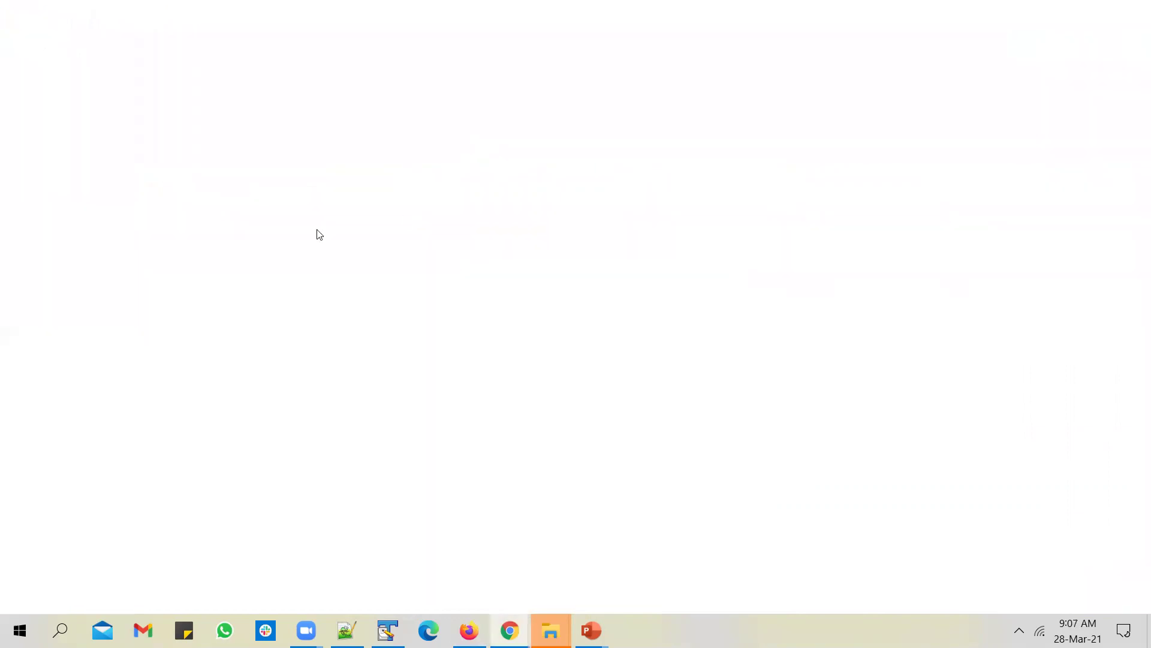
{"action": "left_click", "coordinate": [471, 628]}
{"action": "left_click", "coordinate": [361, 44]}
{"action": "left_click", "coordinate": [480, 36]}
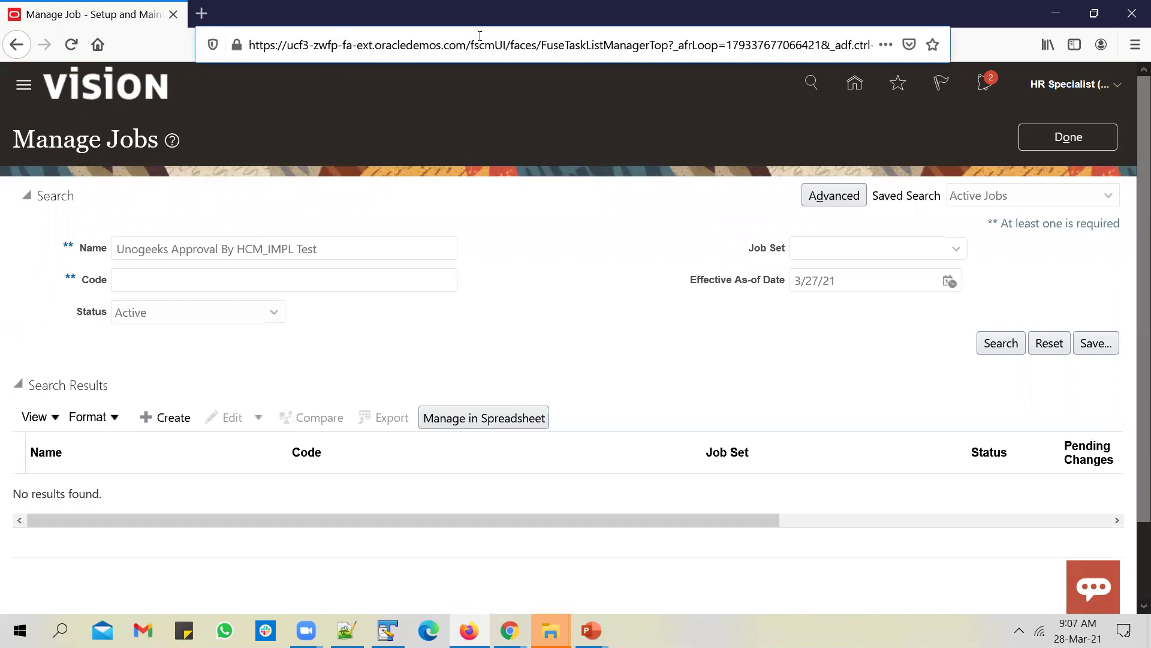
{"action": "left_click_drag", "start_coordinate": [470, 44], "coordinate": [248, 45]}
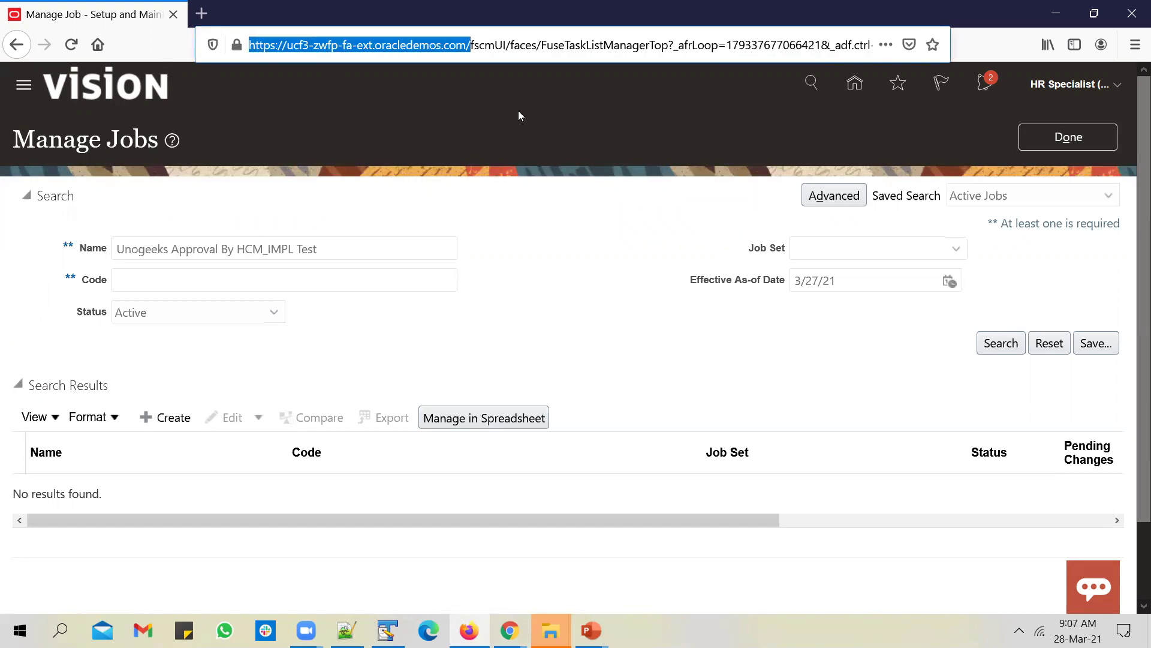
{"action": "key", "text": "alt+Tab"}
{"action": "key", "text": "ctrl+v"}
{"action": "key", "text": "Return"}
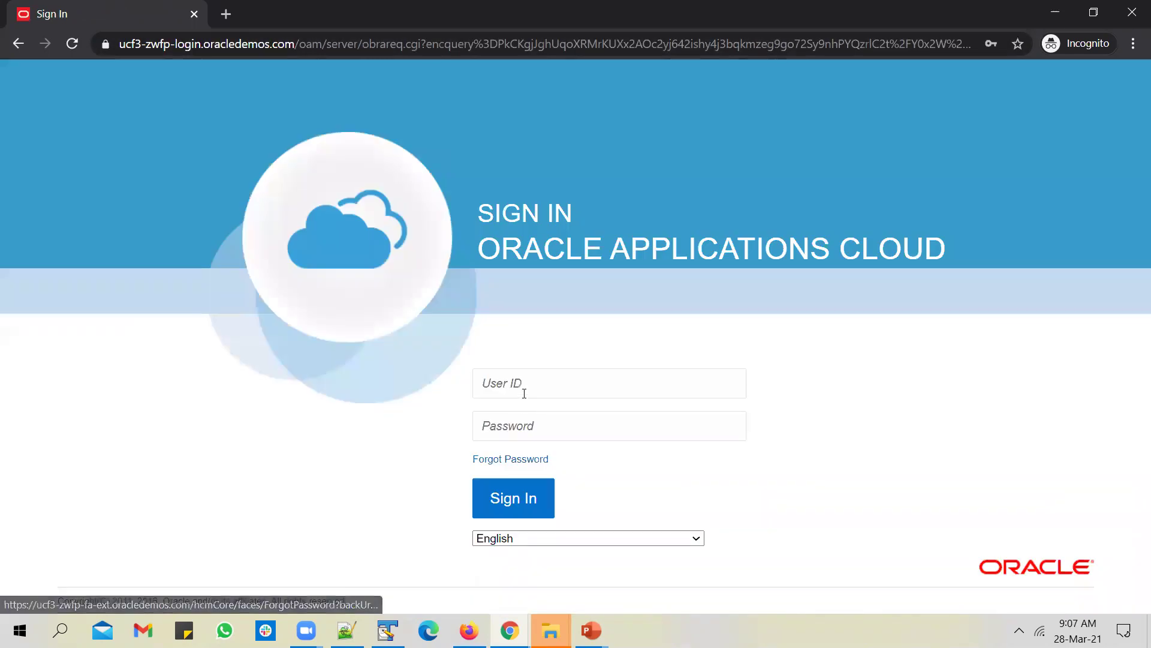
- Sign in as the approver using the saved login
{"action": "left_click", "coordinate": [528, 390]}
{"action": "type", "text": "hcm"}
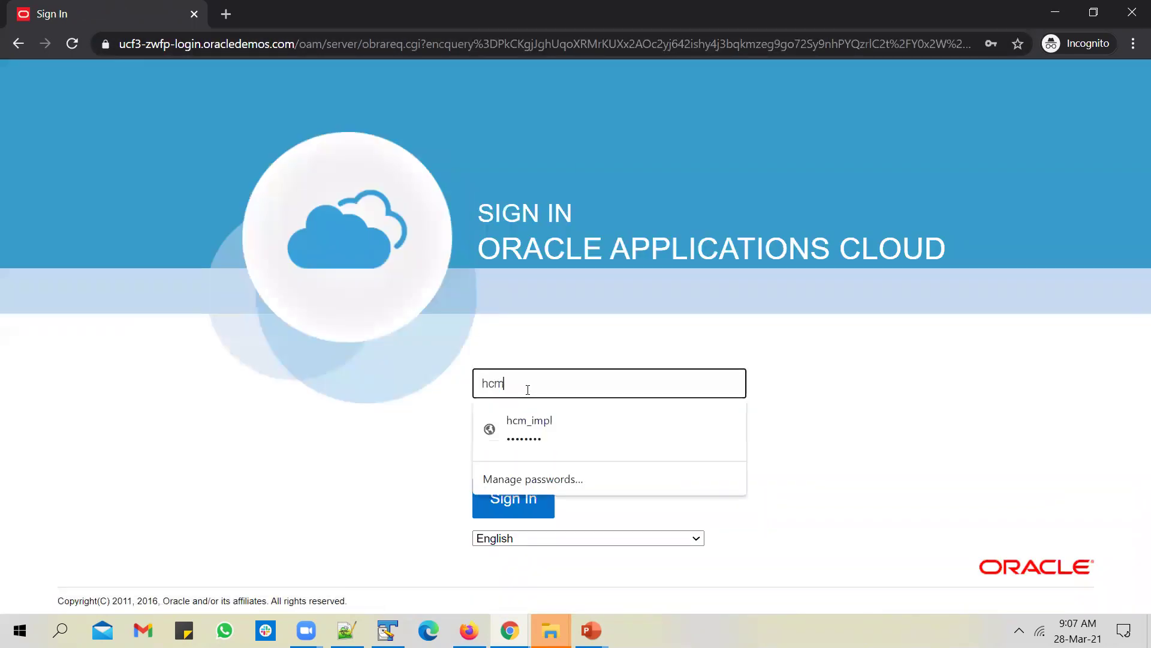
{"action": "left_click", "coordinate": [540, 431]}
{"action": "left_click", "coordinate": [540, 509]}
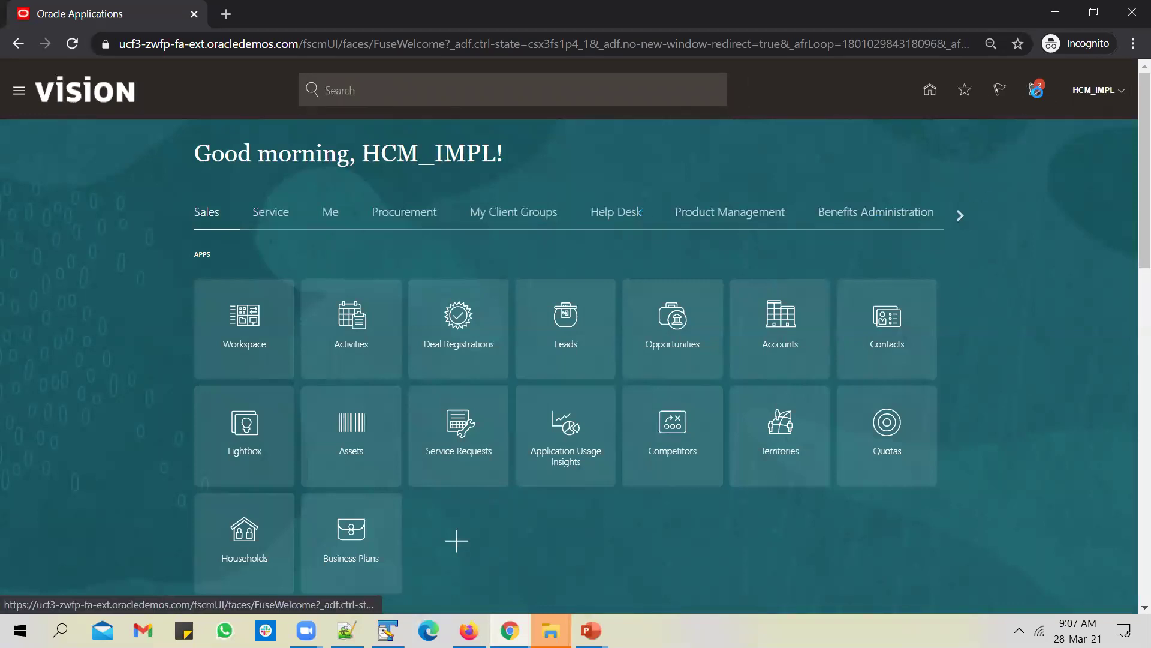
- Check the approver's notifications and set Chrome's zoom to 100%
{"action": "left_click", "coordinate": [1038, 100]}
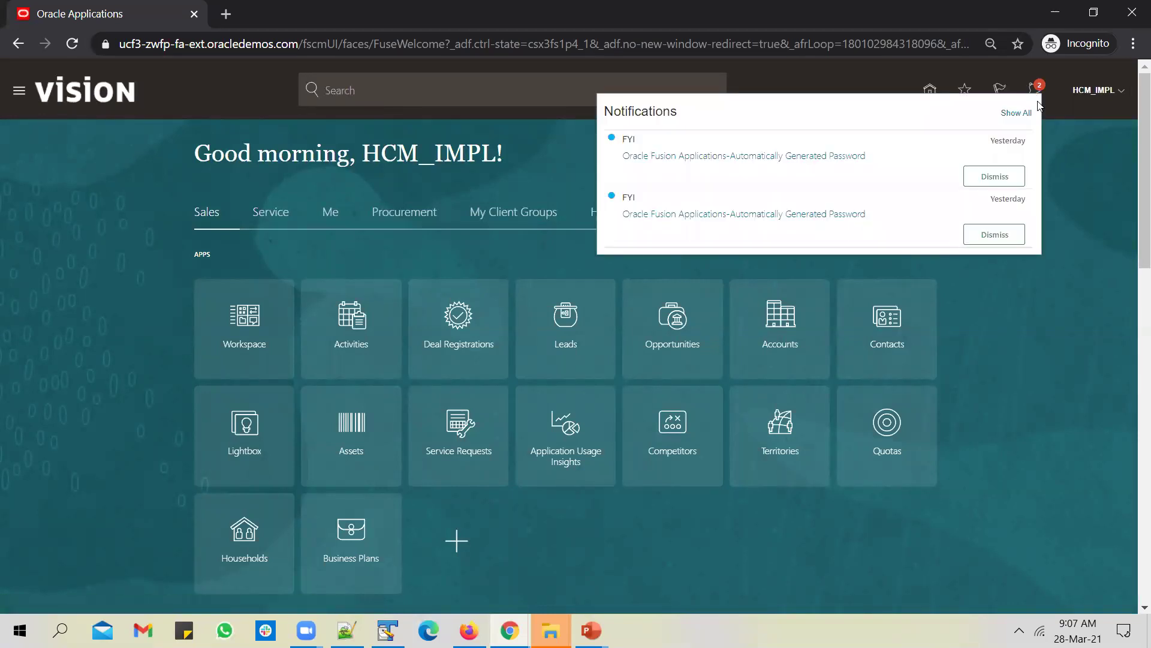
{"action": "left_click", "coordinate": [1081, 146]}
{"action": "left_click", "coordinate": [1133, 43]}
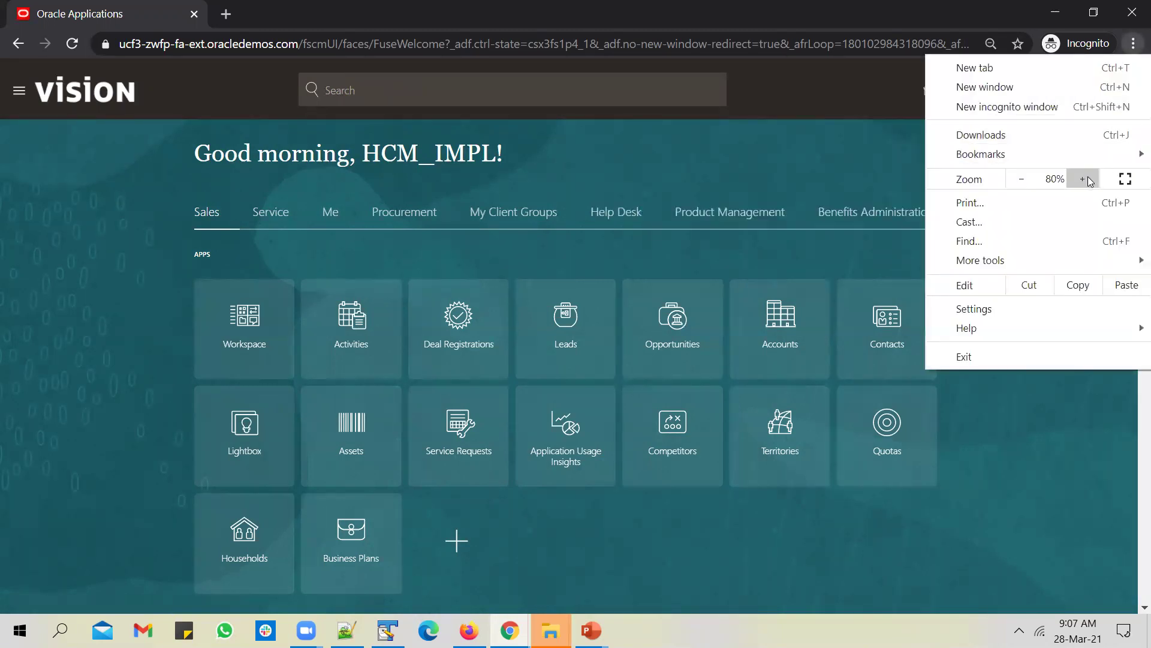
{"action": "left_click", "coordinate": [1087, 177]}
{"action": "left_click", "coordinate": [1086, 177]}
{"action": "left_click", "coordinate": [874, 197]}
{"action": "left_click", "coordinate": [1013, 101]}
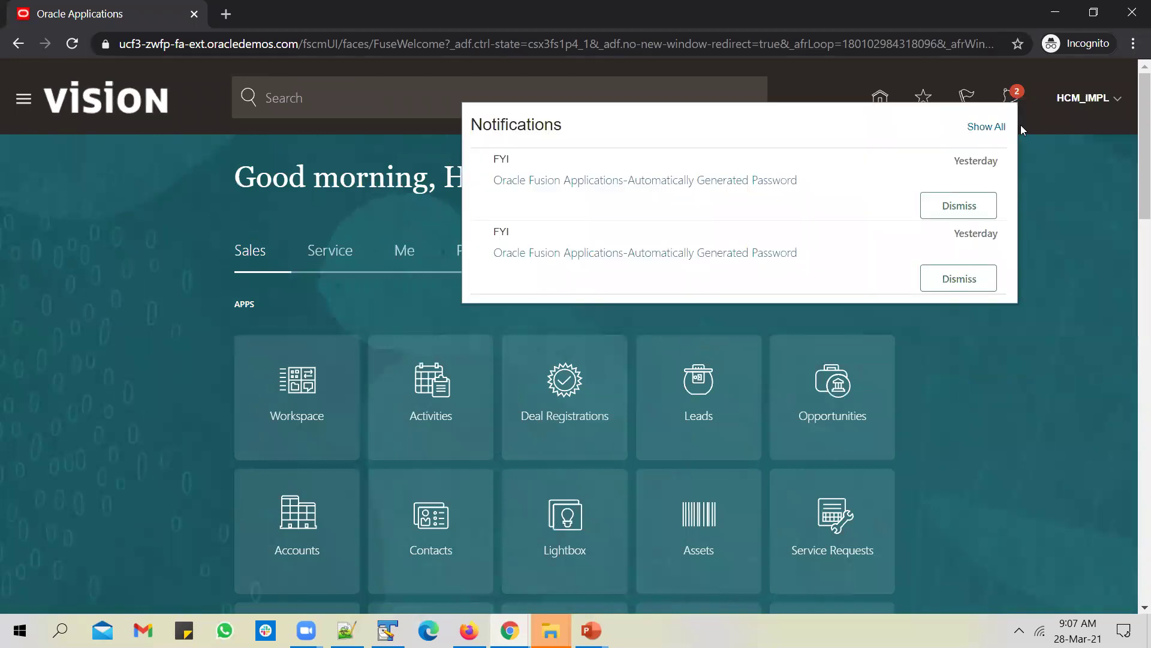
{"action": "left_click", "coordinate": [1041, 156]}
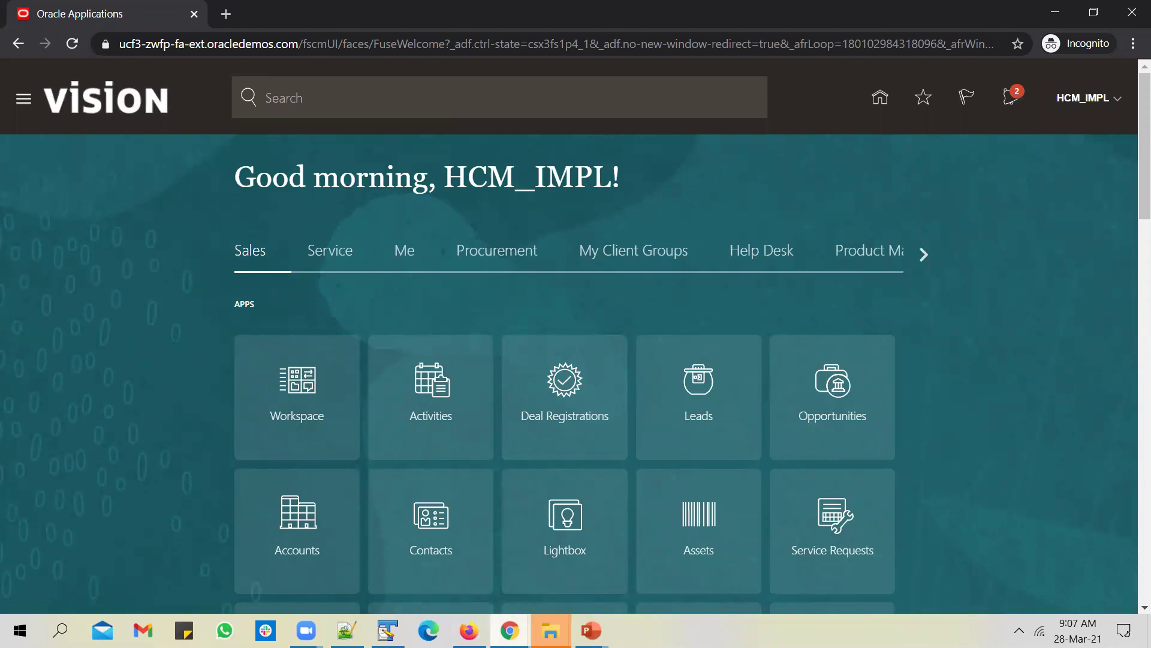
- Back in the approval rules window, open Transaction Summary
{"action": "mouse_move", "coordinate": [510, 630]}
{"action": "left_click", "coordinate": [444, 585]}
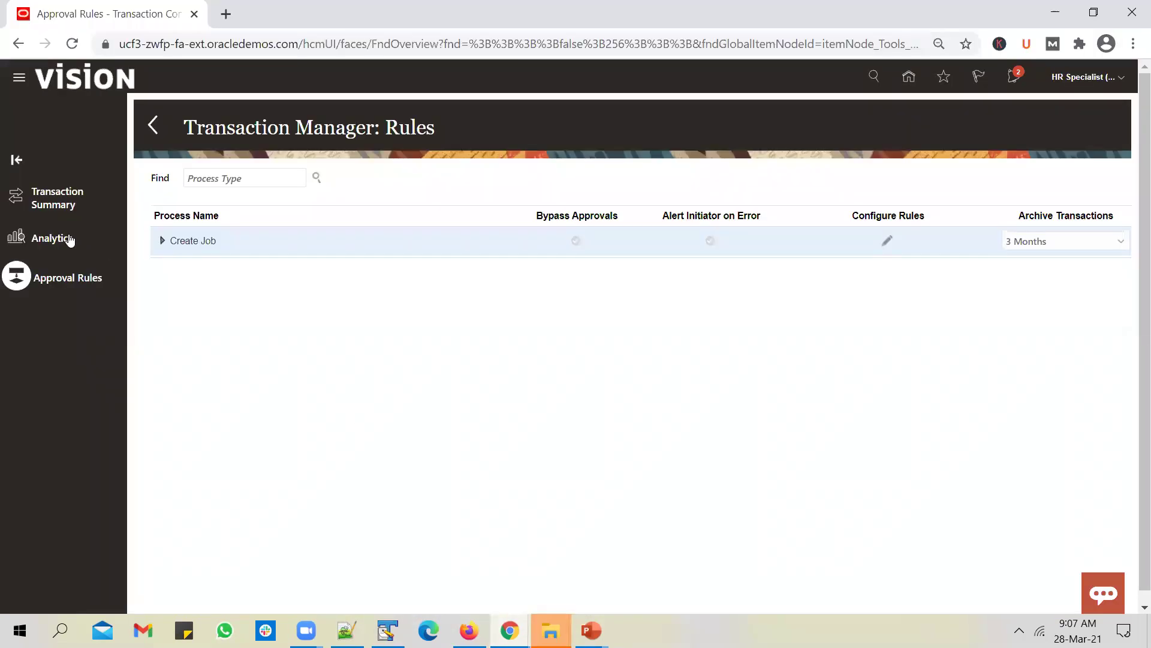
{"action": "left_click", "coordinate": [52, 199]}
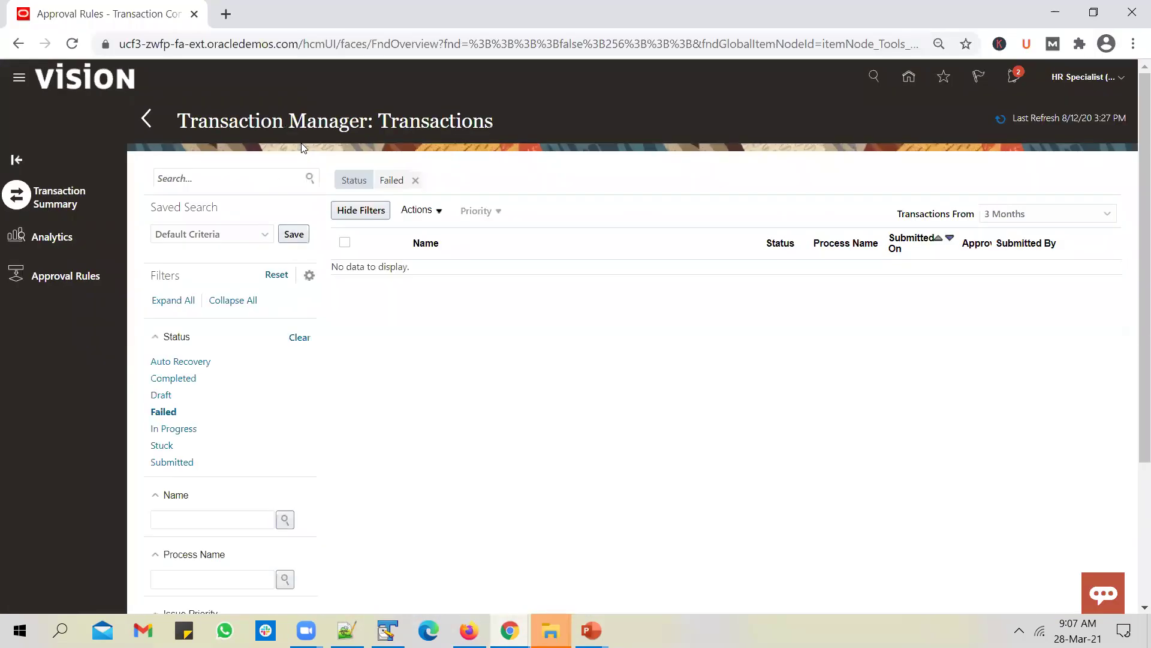
- Clear the Failed filter, widen Approver, and open the Unogeeks Approval By HCM_IMPL Test transaction
{"action": "left_click", "coordinate": [418, 181]}
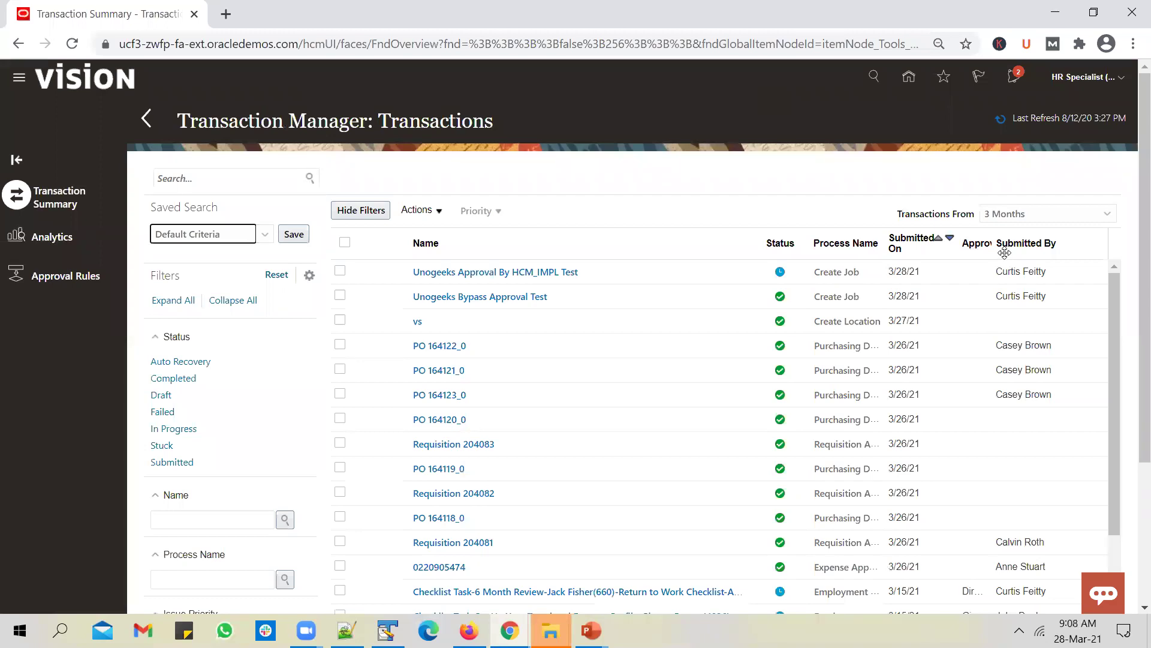
{"action": "left_click_drag", "start_coordinate": [993, 240], "coordinate": [1020, 243]}
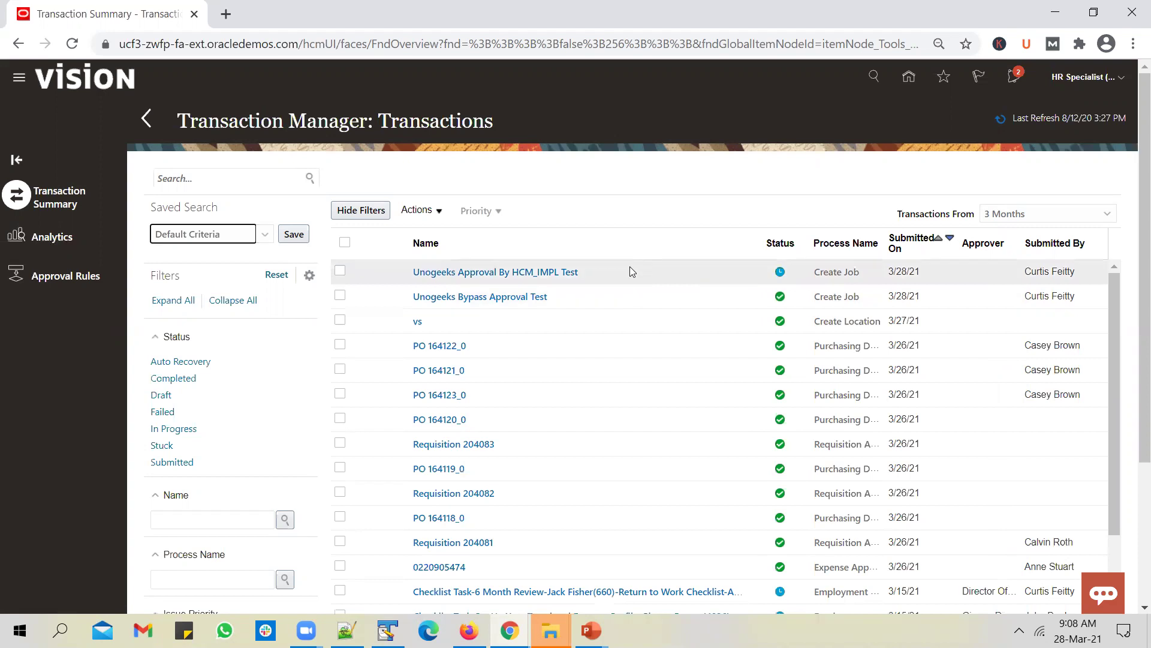
{"action": "left_click", "coordinate": [546, 274]}
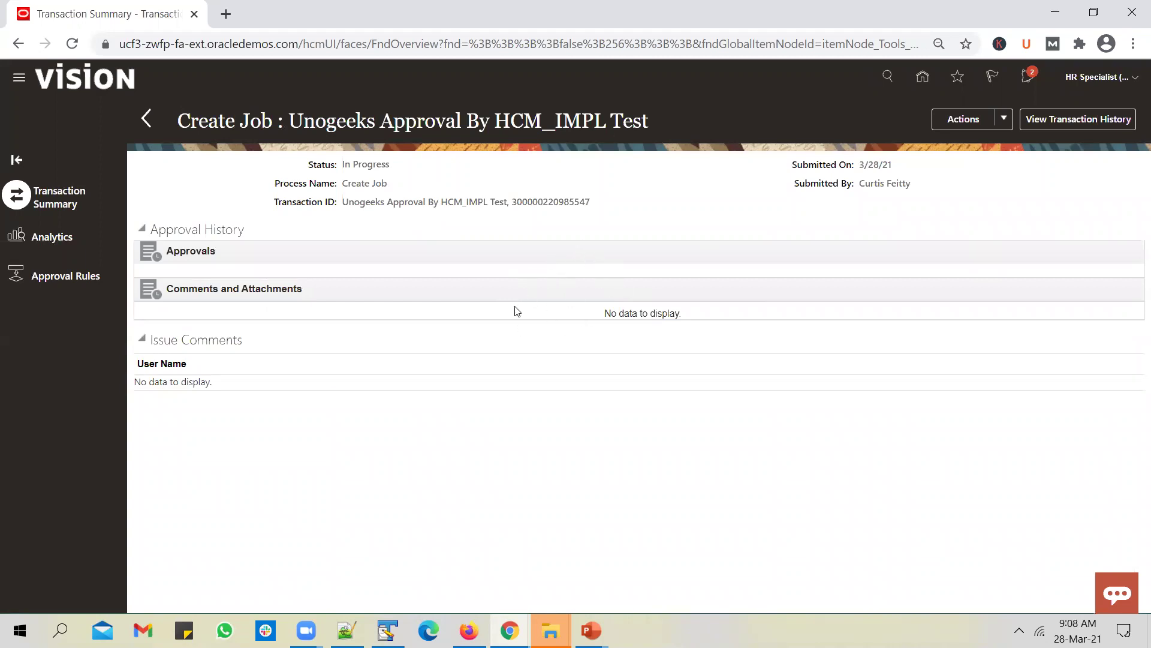
{"action": "left_click", "coordinate": [73, 276]}
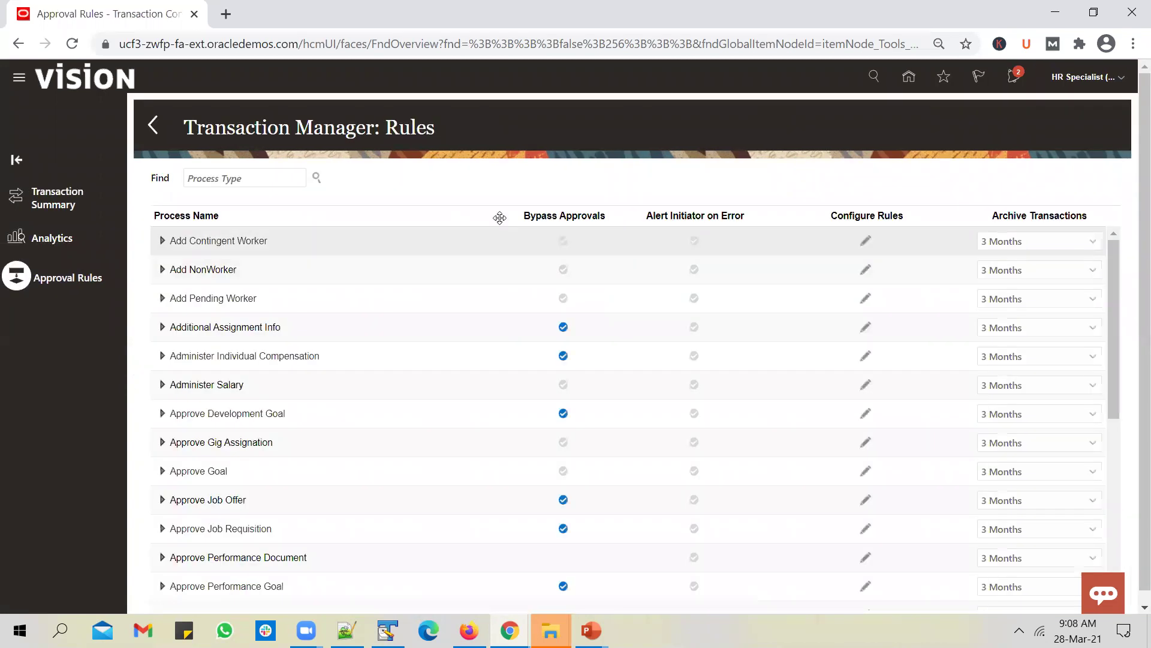
- Return to the Transaction Summary list
{"action": "left_click", "coordinate": [53, 198]}
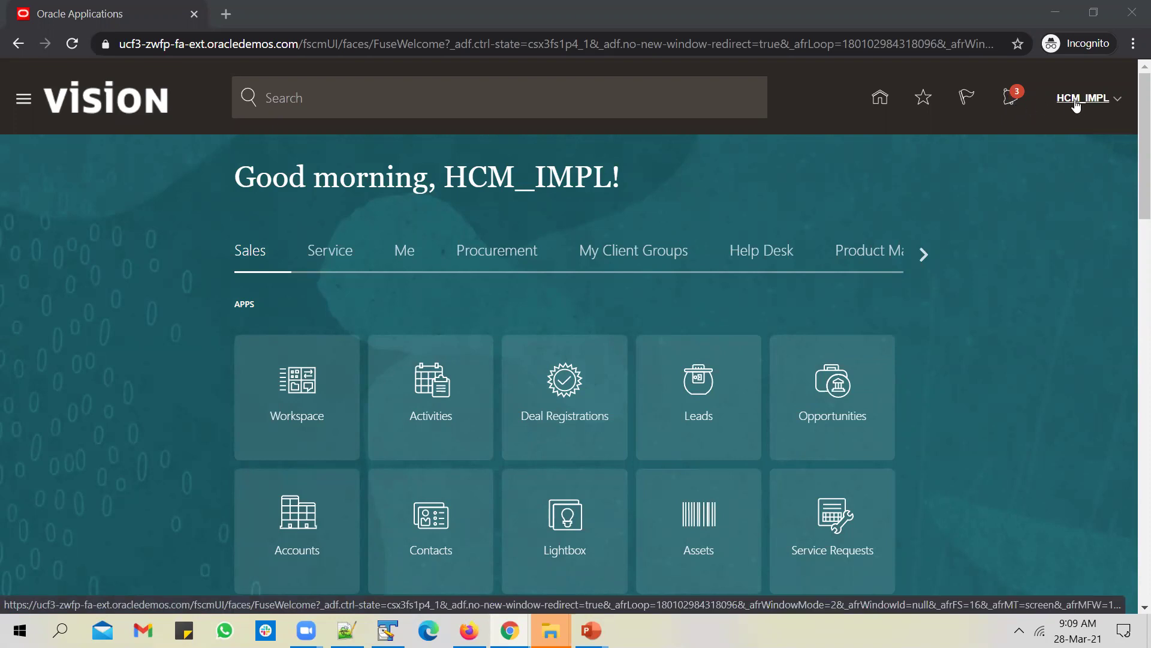
- Approve the Unogeeks Approval job request from notifications, then return to Manage Jobs
{"action": "left_click", "coordinate": [1010, 97]}
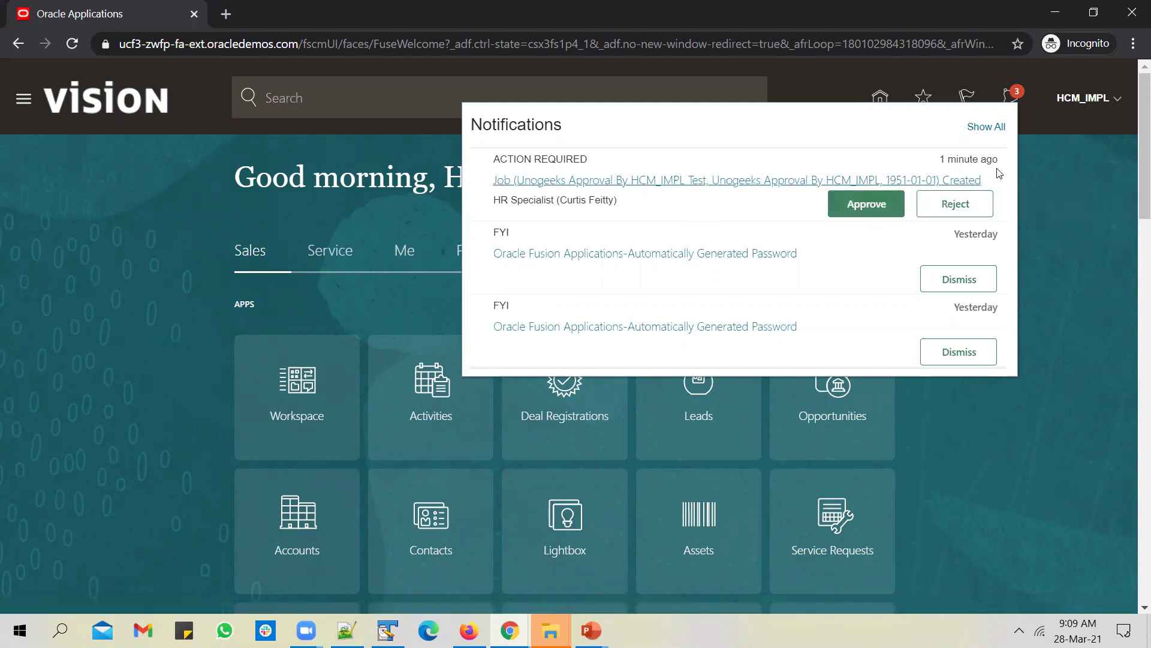
{"action": "left_click", "coordinate": [867, 209]}
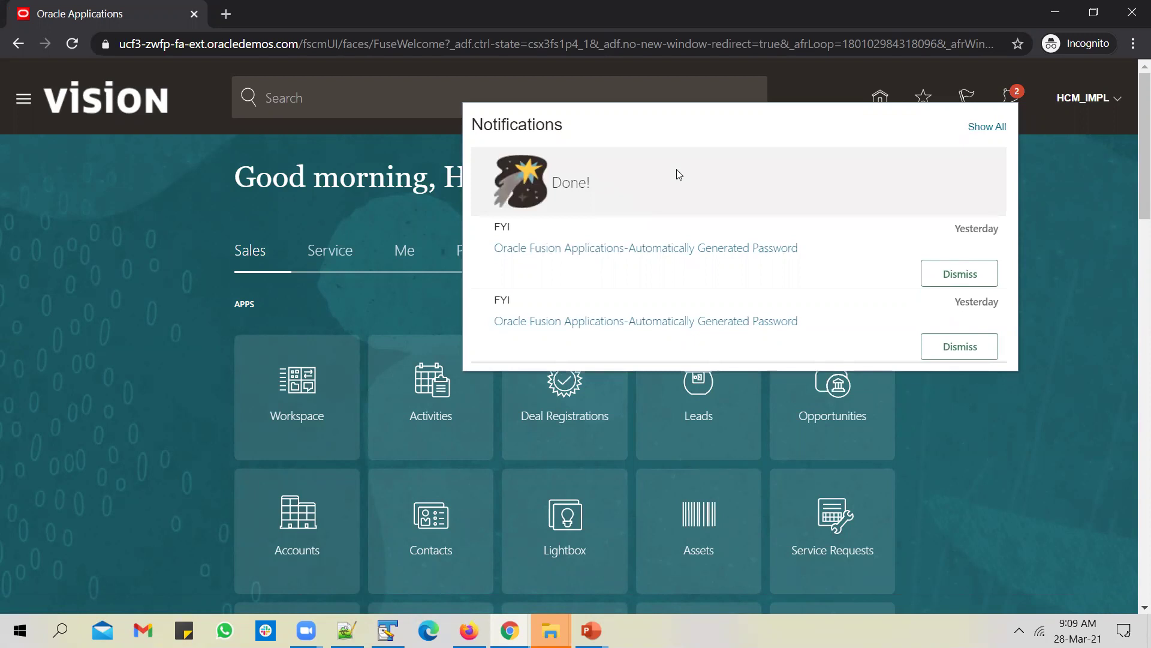
{"action": "left_click", "coordinate": [468, 630]}
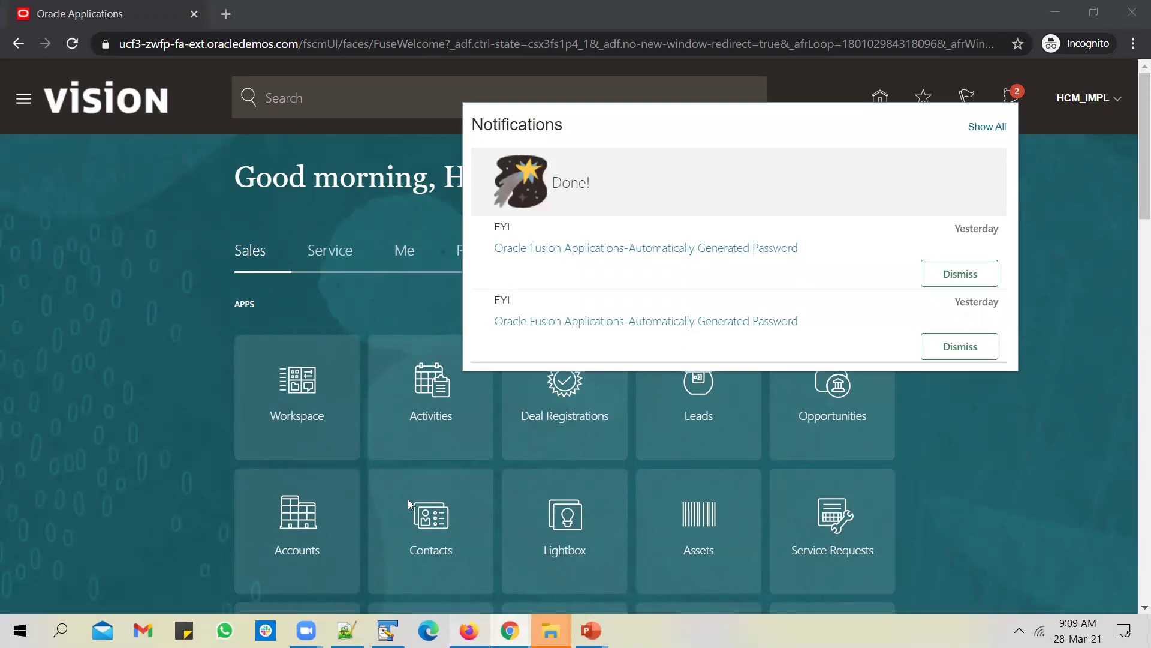
{"action": "left_click", "coordinate": [351, 243]}
- Search Manage Jobs for the approved job and copy its name
{"action": "left_click", "coordinate": [996, 343]}
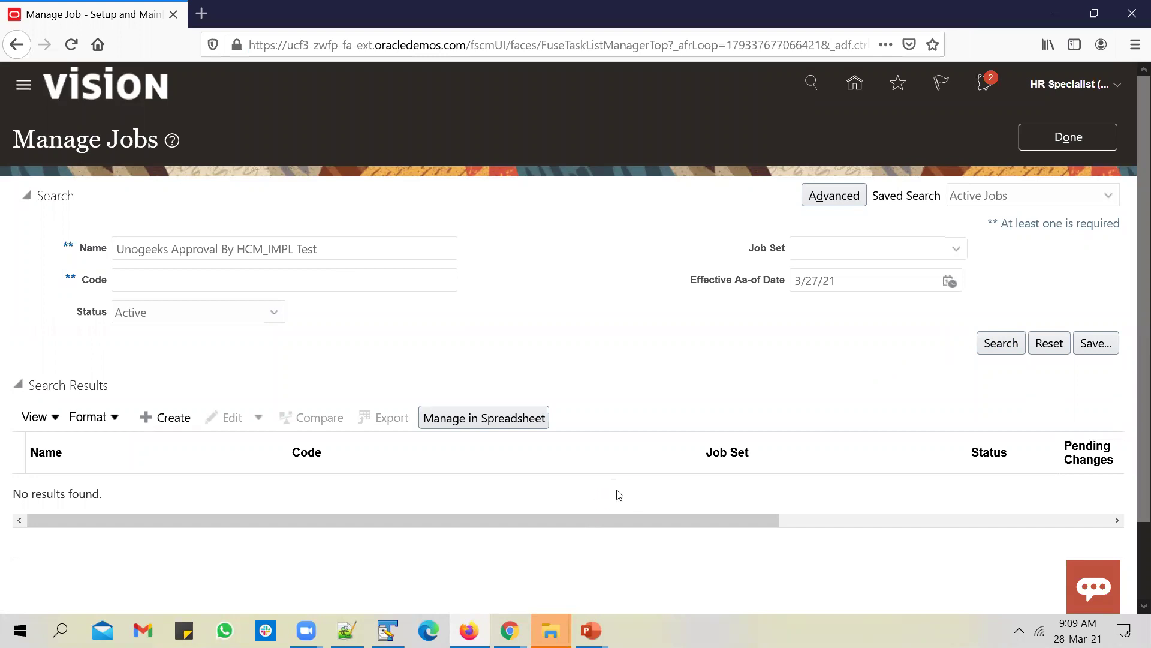
{"action": "left_click", "coordinate": [992, 344]}
{"action": "left_click", "coordinate": [1005, 343]}
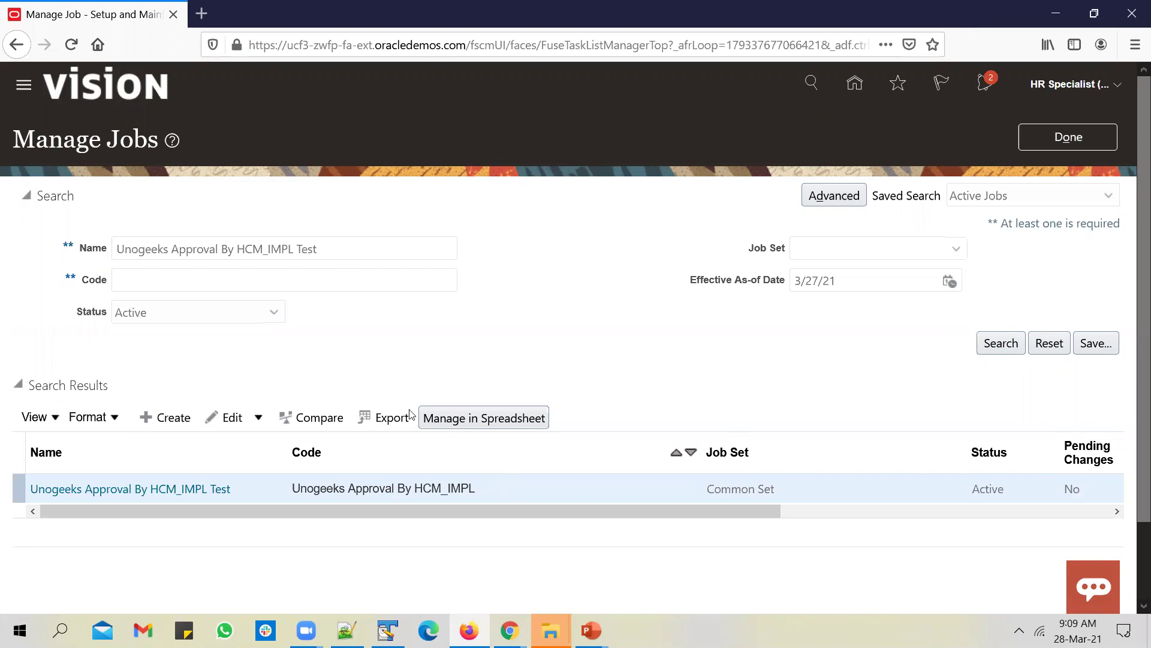
{"action": "triple_click", "coordinate": [171, 249]}
{"action": "key", "text": "ctrl+c"}
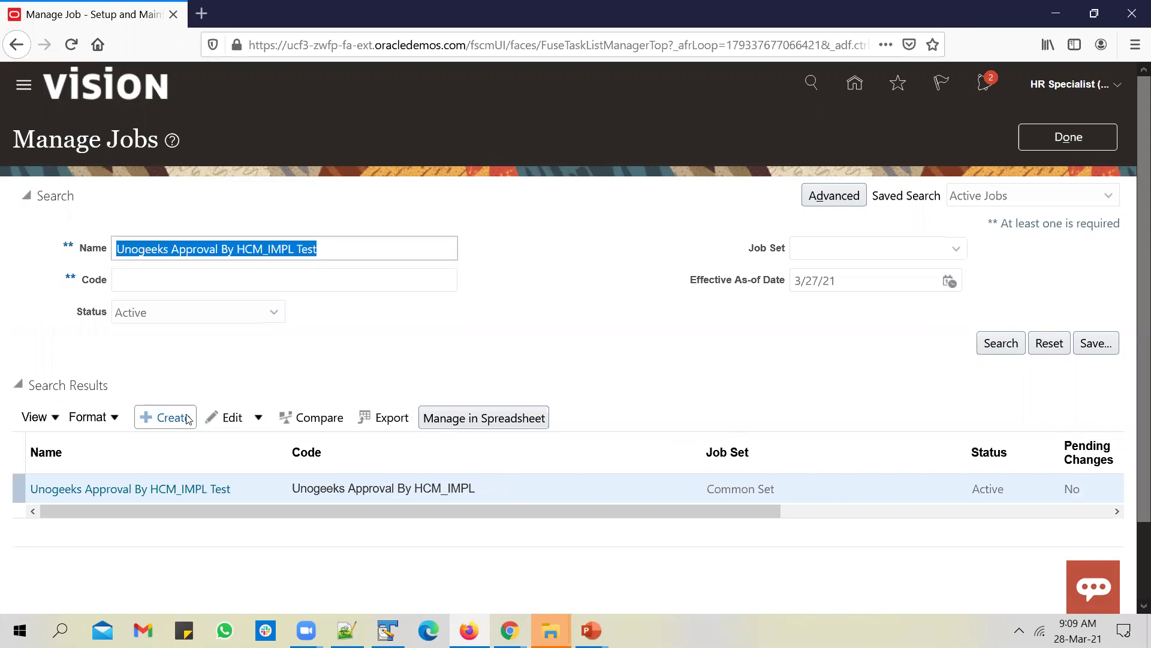
- Create a job named 'Unogeeks Reject By HCM_IMPL Test', reusing the name as its code
{"action": "left_click", "coordinate": [159, 416]}
{"action": "left_click", "coordinate": [800, 303]}
{"action": "key", "text": "ctrl+v"}
{"action": "double_click", "coordinate": [827, 300]}
{"action": "type", "text": "Reject"}
{"action": "key", "text": "ctrl+a"}
{"action": "key", "text": "ctrl+c"}
{"action": "left_click", "coordinate": [839, 327]}
{"action": "key", "text": "ctrl+v"}
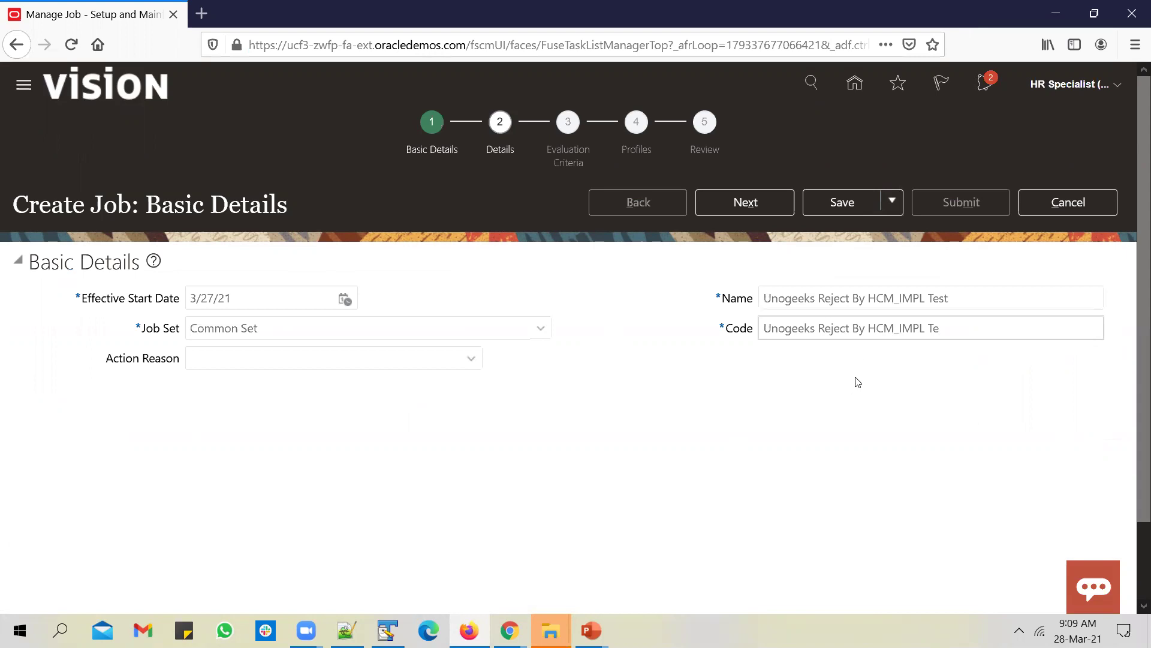
{"action": "key", "text": "BackSpace"}
{"action": "key", "text": "BackSpace"}
{"action": "left_click", "coordinate": [749, 208]}
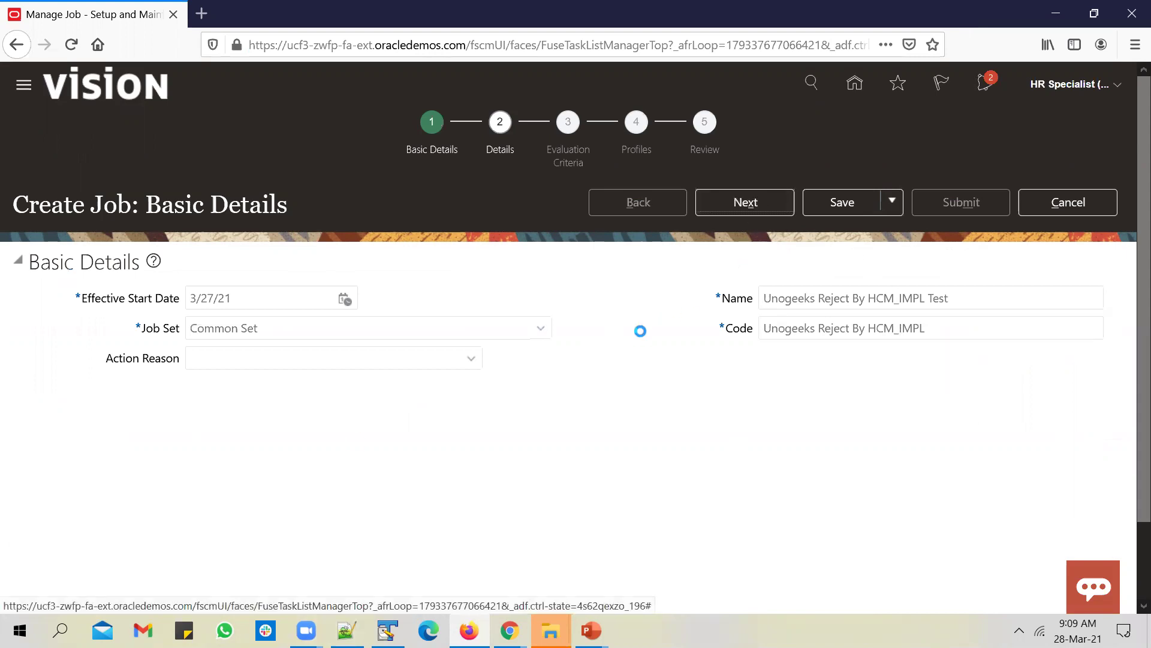
- Submit the Reject job for approval, confirming Yes and OK
{"action": "left_click", "coordinate": [976, 202]}
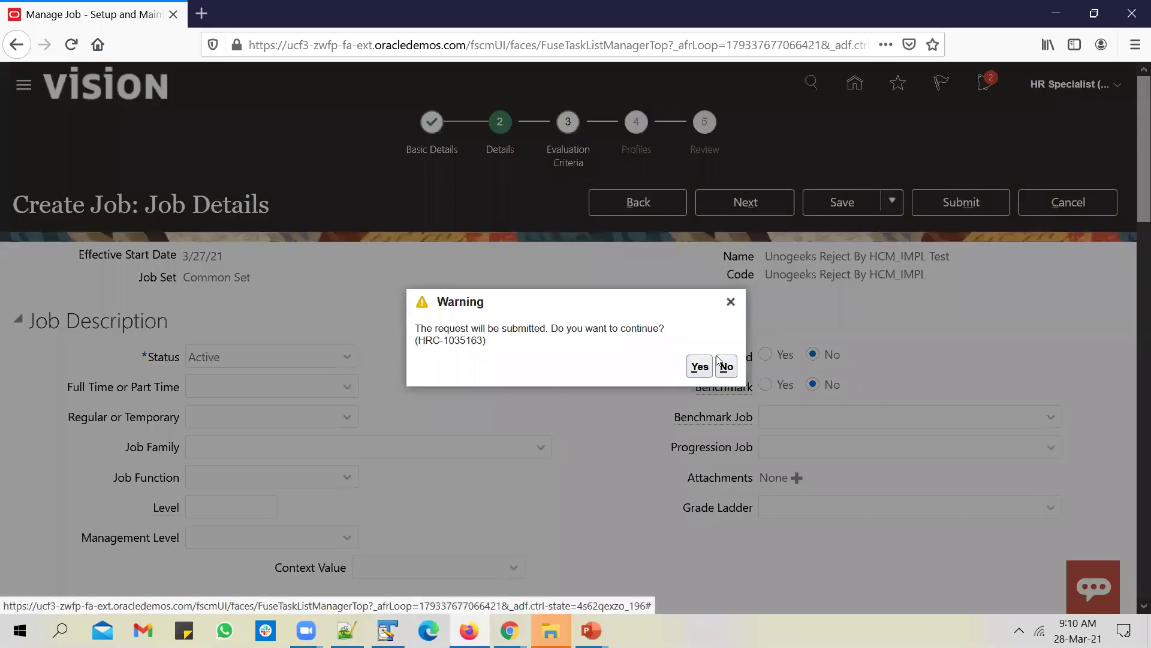
{"action": "left_click", "coordinate": [699, 367]}
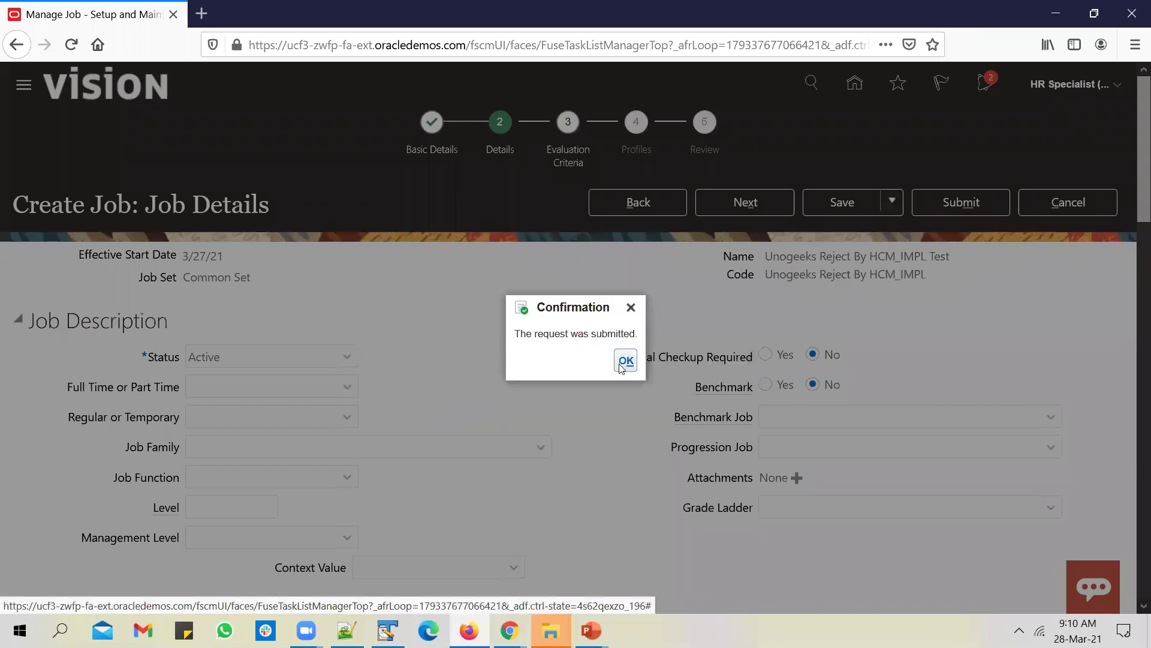
{"action": "key", "text": "Return"}
{"action": "mouse_move", "coordinate": [510, 629]}
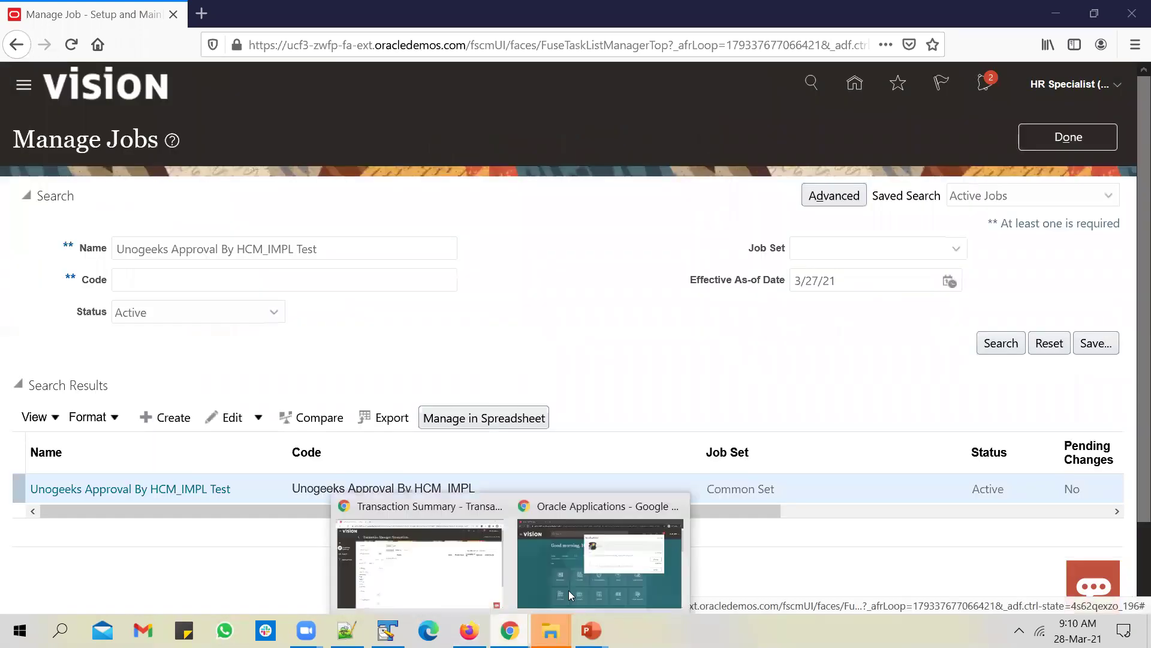
{"action": "left_click", "coordinate": [615, 562]}
- Search Manage Jobs for 'Unogeeks Reject By HCM_IMPL Test' and confirm no job exists yet
{"action": "left_click", "coordinate": [1064, 118]}
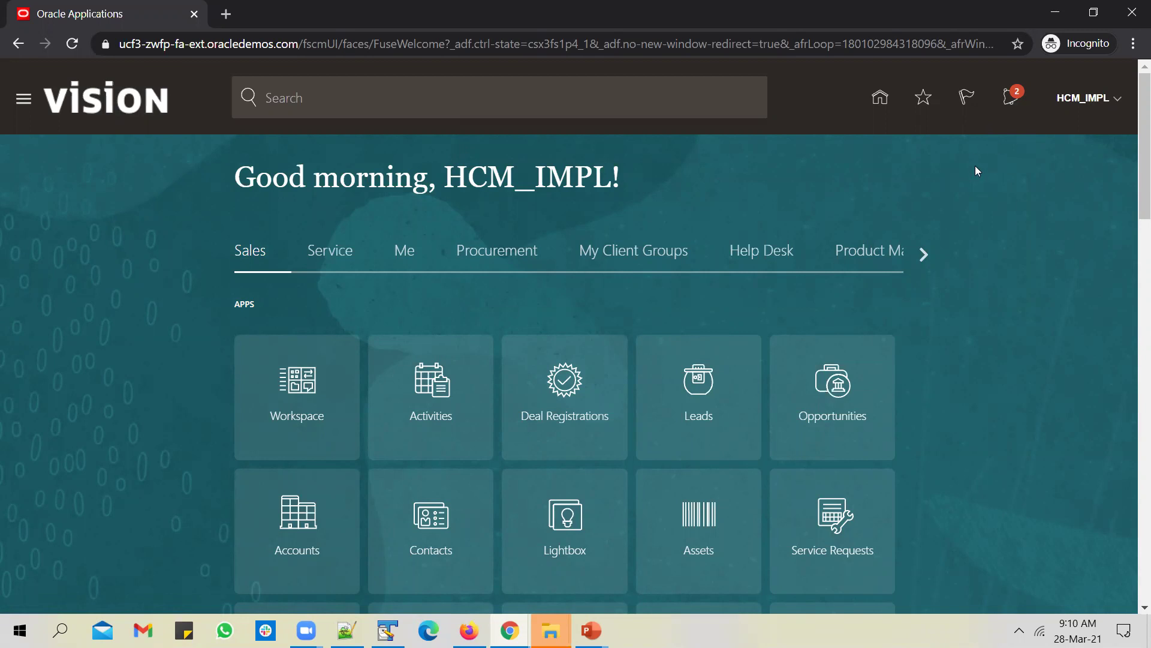
{"action": "left_click", "coordinate": [469, 630]}
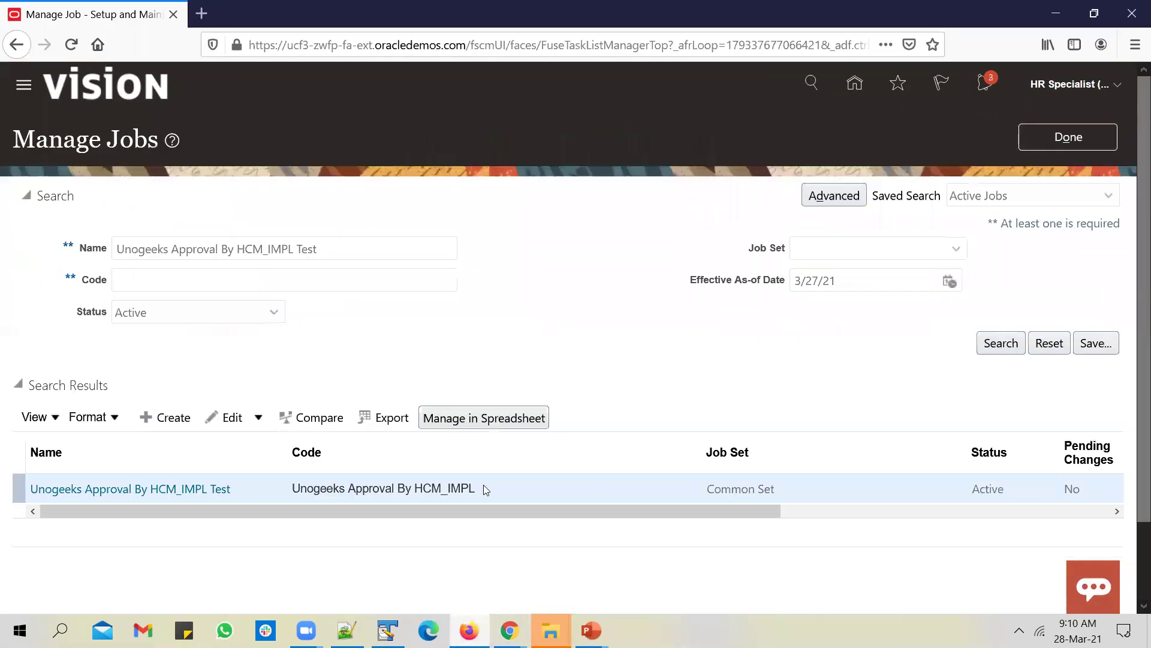
{"action": "left_click", "coordinate": [334, 247]}
{"action": "key", "text": "ctrl+a"}
{"action": "key", "text": "ctrl+v"}
{"action": "left_click", "coordinate": [1015, 342]}
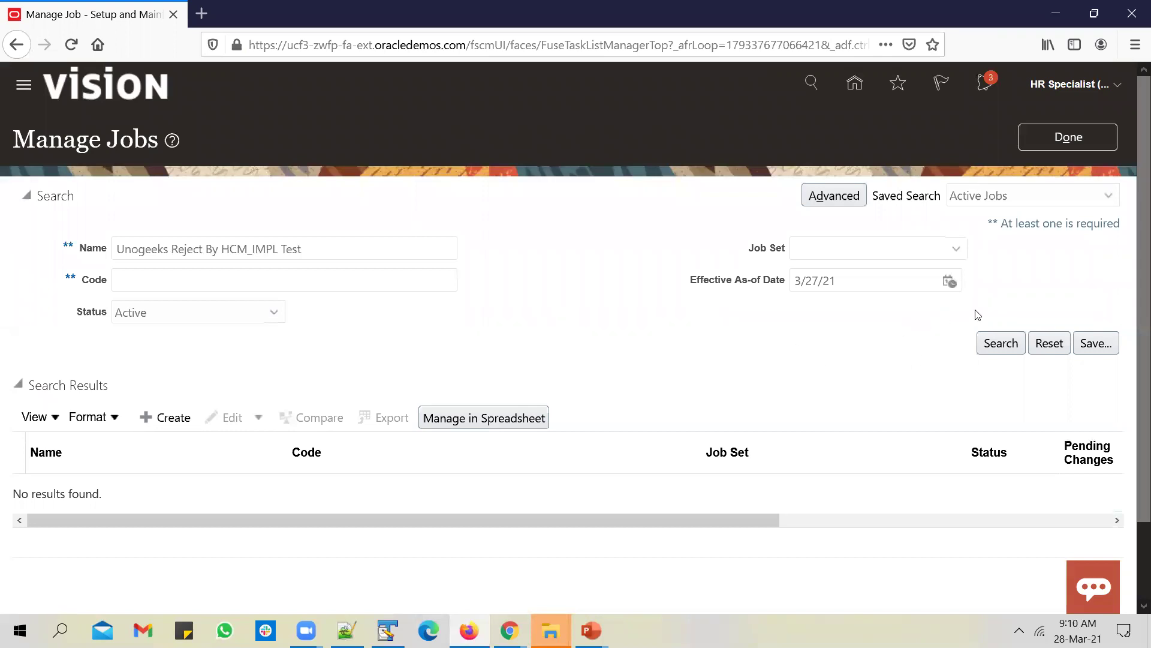
{"action": "key", "text": "alt+Tab"}
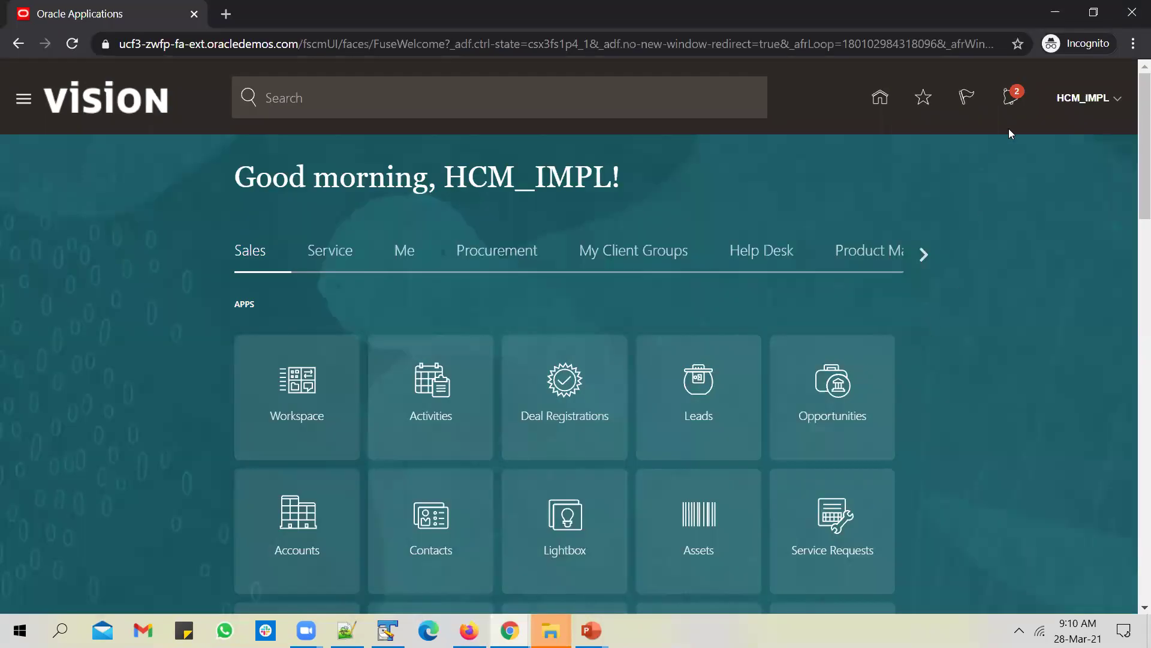
- Reject the Unogeeks Reject job notification, then rerun the Manage Jobs search to confirm it's absent
{"action": "left_click", "coordinate": [1011, 99]}
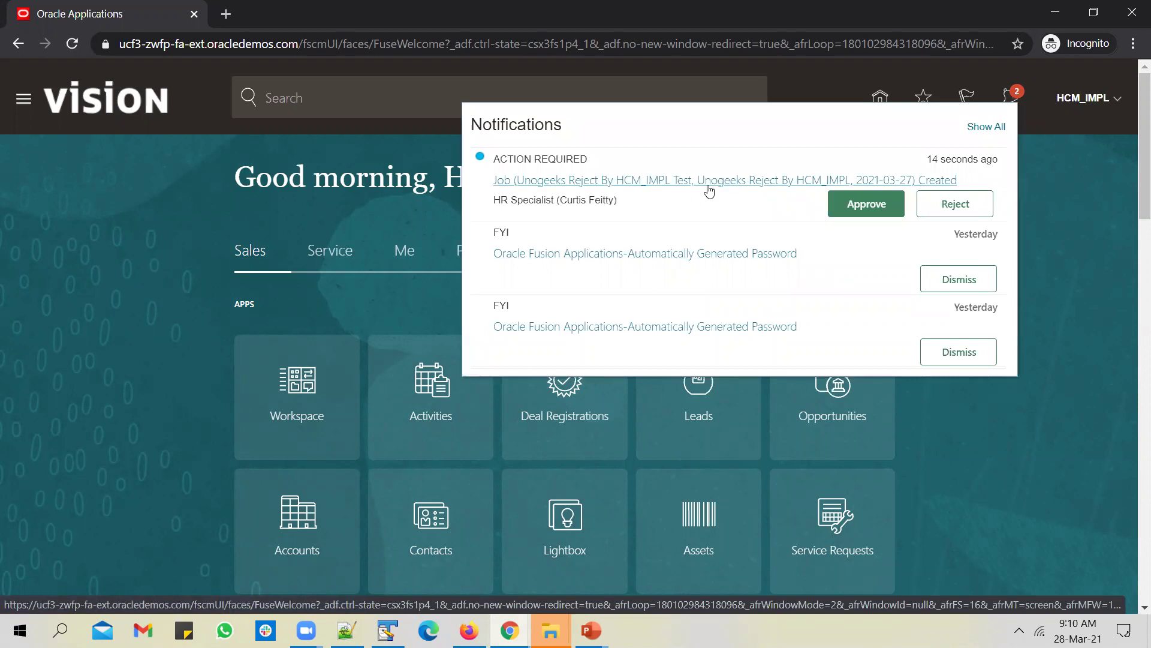
{"action": "left_click", "coordinate": [972, 208]}
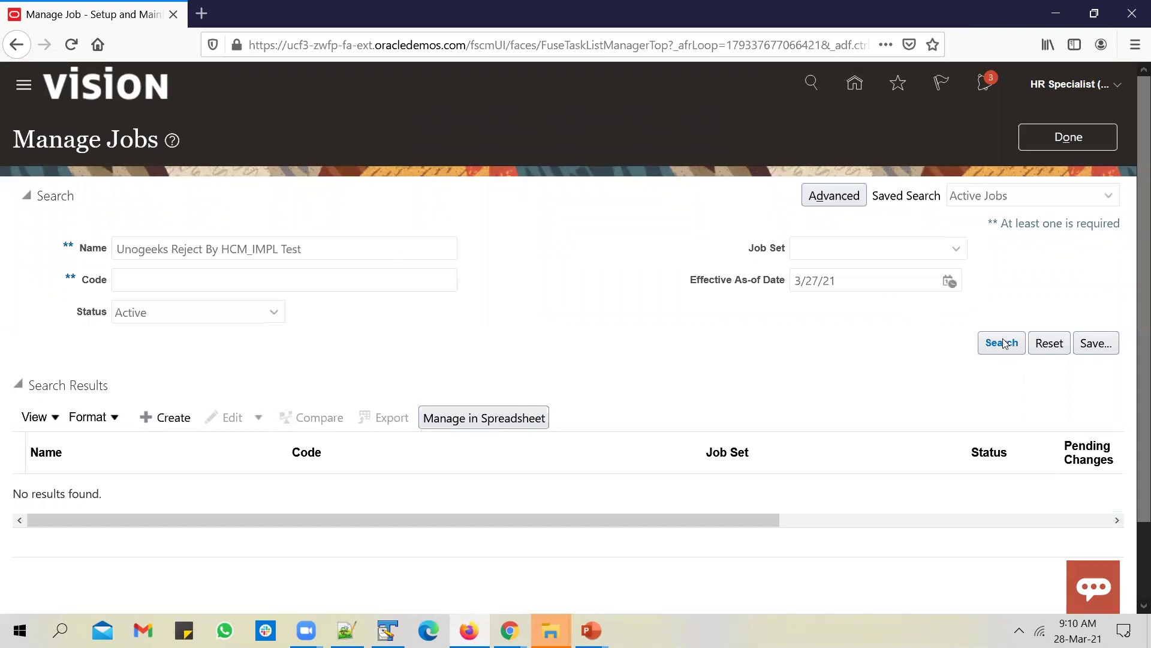
{"action": "left_click", "coordinate": [1004, 343]}
{"action": "left_click", "coordinate": [1002, 341]}
{"action": "left_click", "coordinate": [1006, 341]}
{"action": "left_click", "coordinate": [1008, 344]}
{"action": "left_click", "coordinate": [1008, 343]}
{"action": "left_click", "coordinate": [1006, 342]}
{"action": "left_click", "coordinate": [1002, 342]}
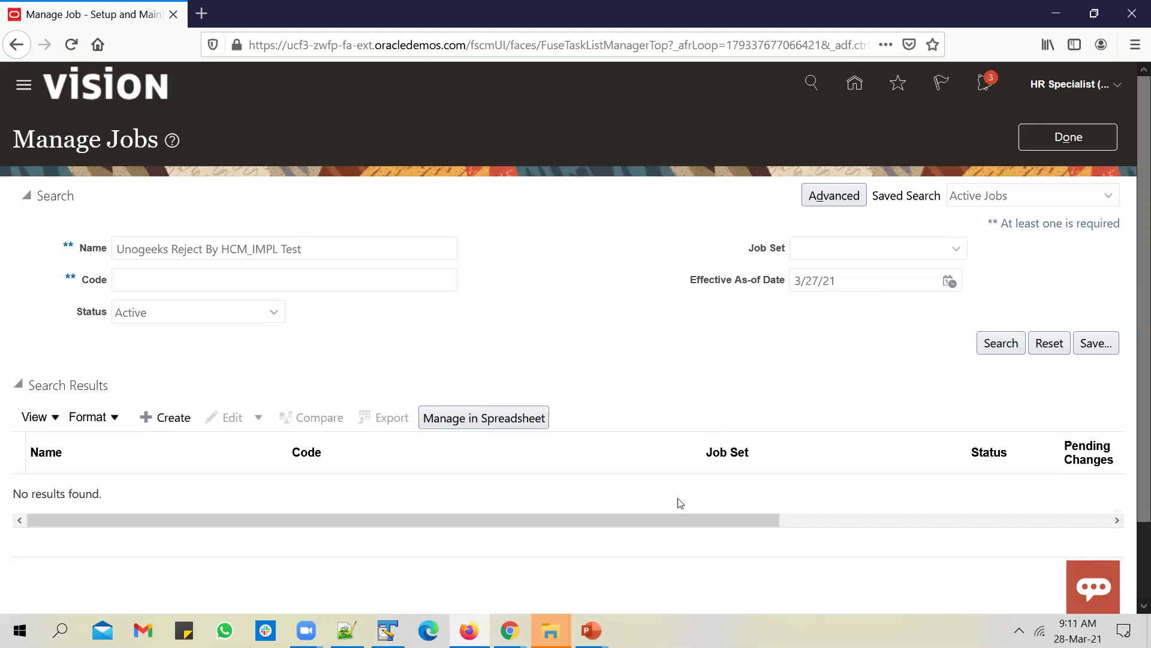